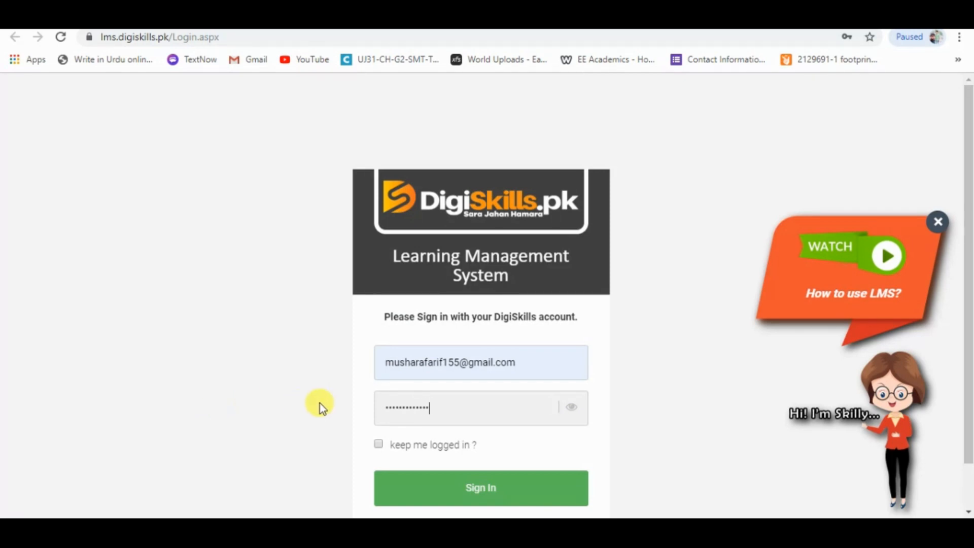
# Sign in to the learning management system without saving the login in the browser and open the hands-on exercises list
pyautogui.click(463, 484)
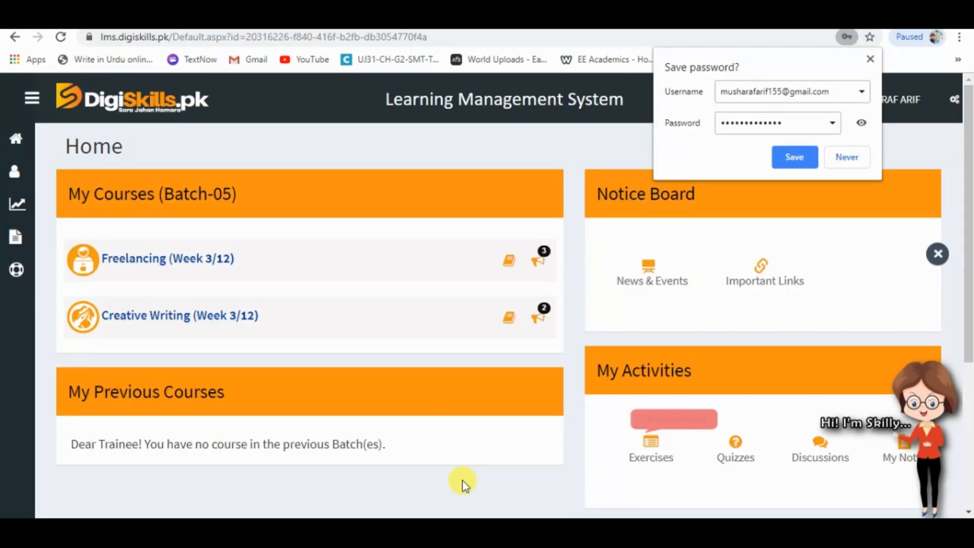
pyautogui.click(870, 59)
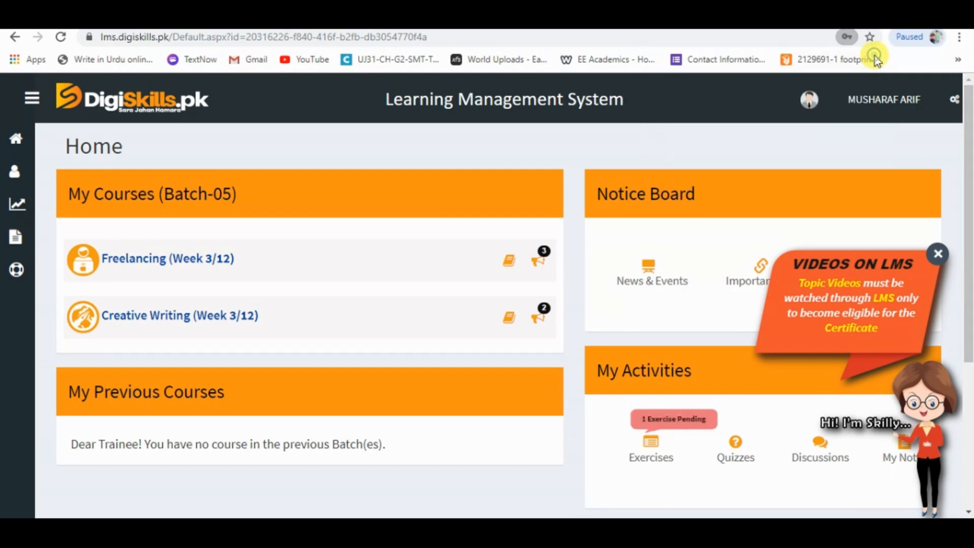
pyautogui.click(646, 457)
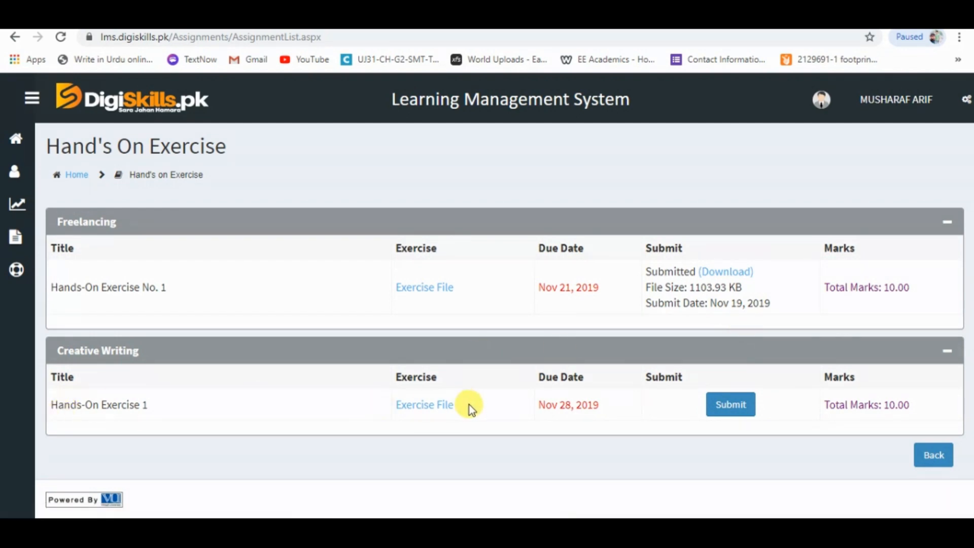
# Download the exercise file for Creative Writing Hands-On Exercise 1 and open the PDF
pyautogui.click(442, 405)
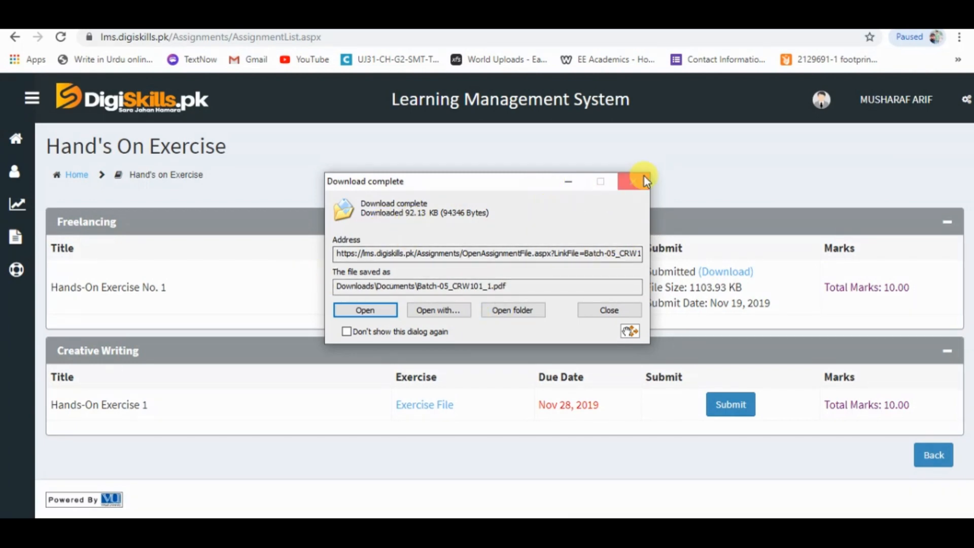
pyautogui.click(558, 182)
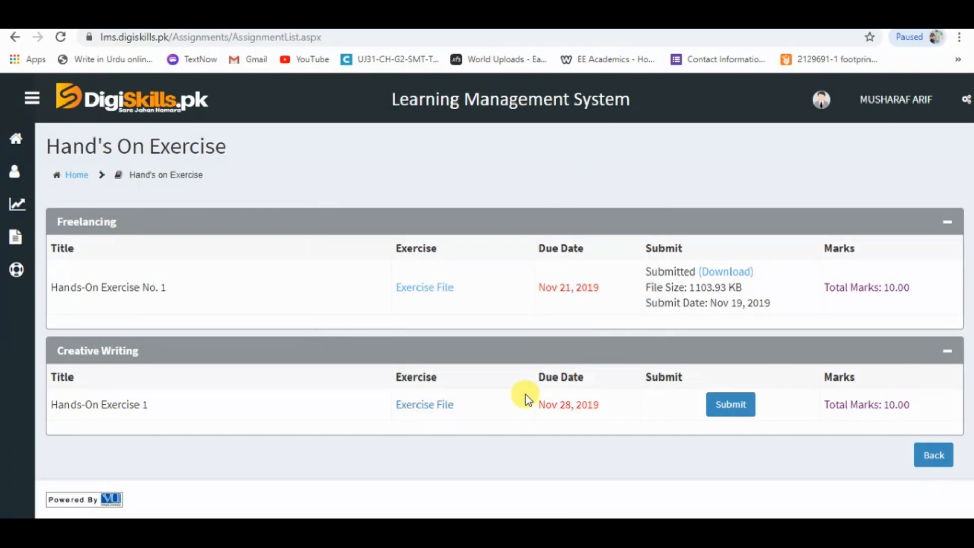
pyautogui.moveTo(525, 396); pyautogui.dragTo(604, 406)
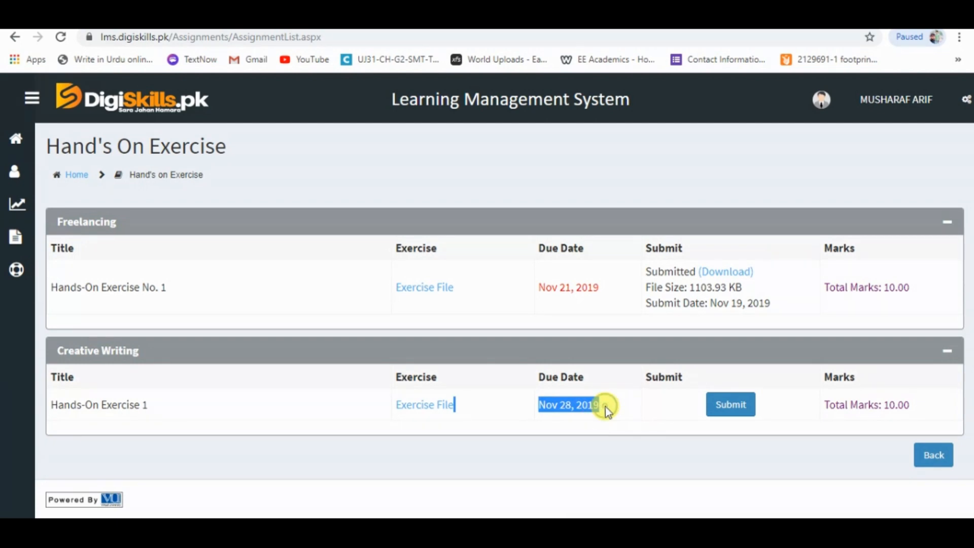
pyautogui.click(610, 450)
pyautogui.click(424, 405)
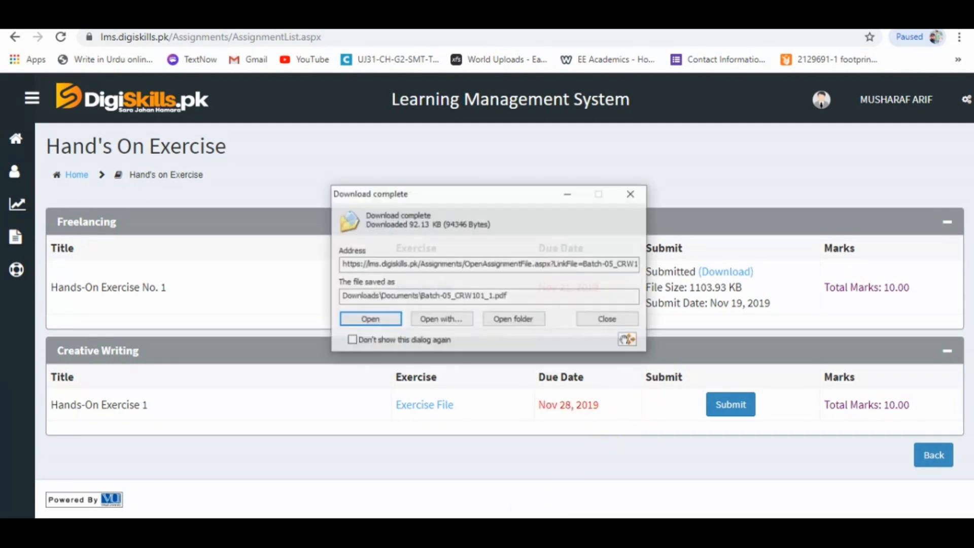
pyautogui.click(365, 310)
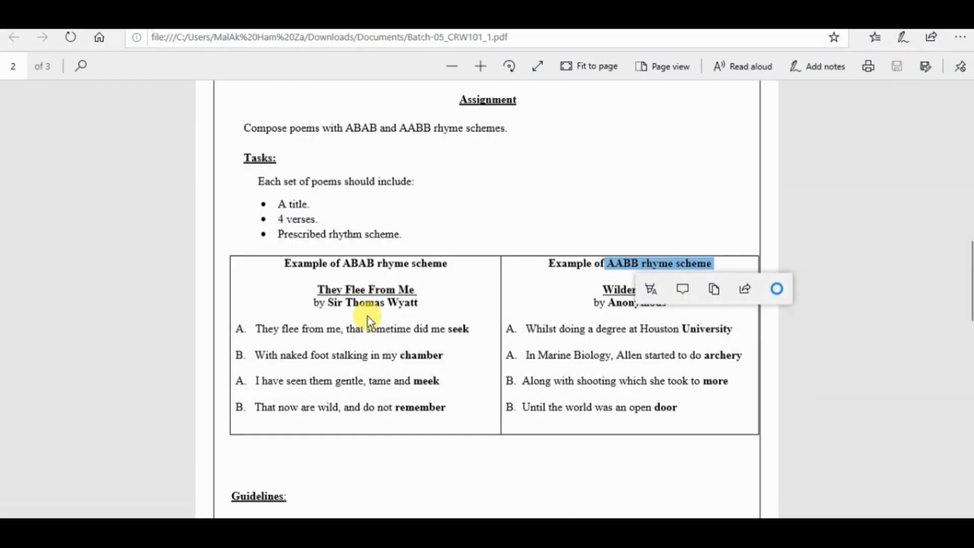
# Read the first page of the exercise PDF, covering the title block, the instructions and the learning outcome section
pyautogui.press('F5')
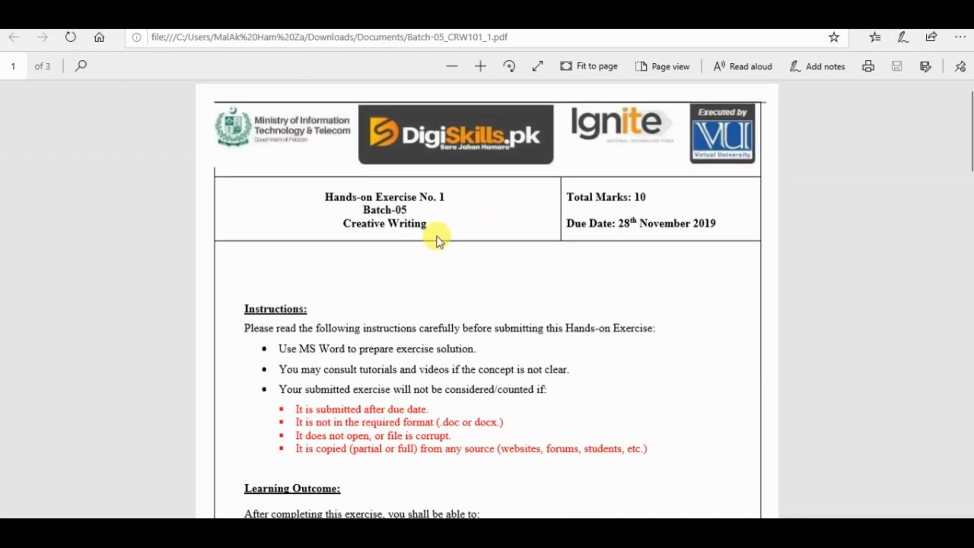
pyautogui.moveTo(427, 223); pyautogui.dragTo(284, 199)
pyautogui.click(870, 245)
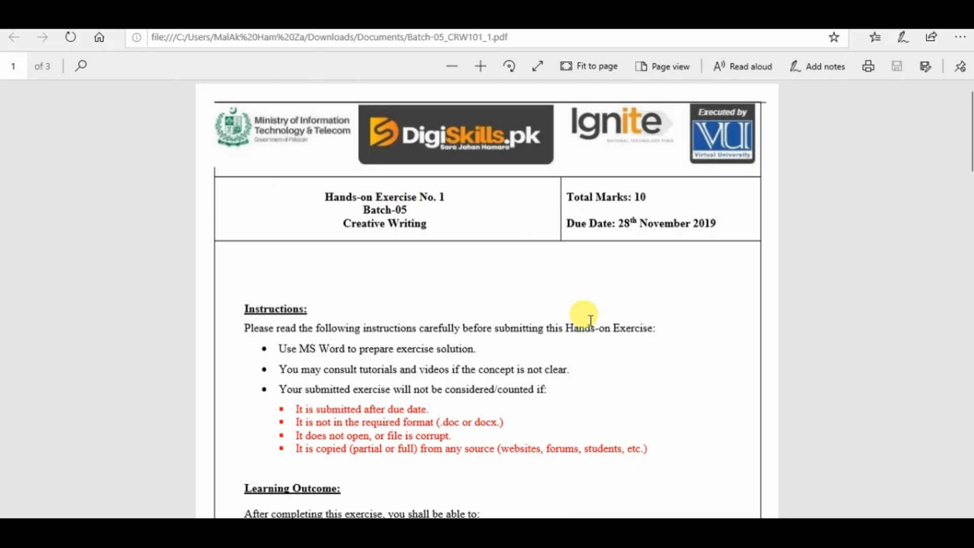
pyautogui.scroll(-2, 969, 130)
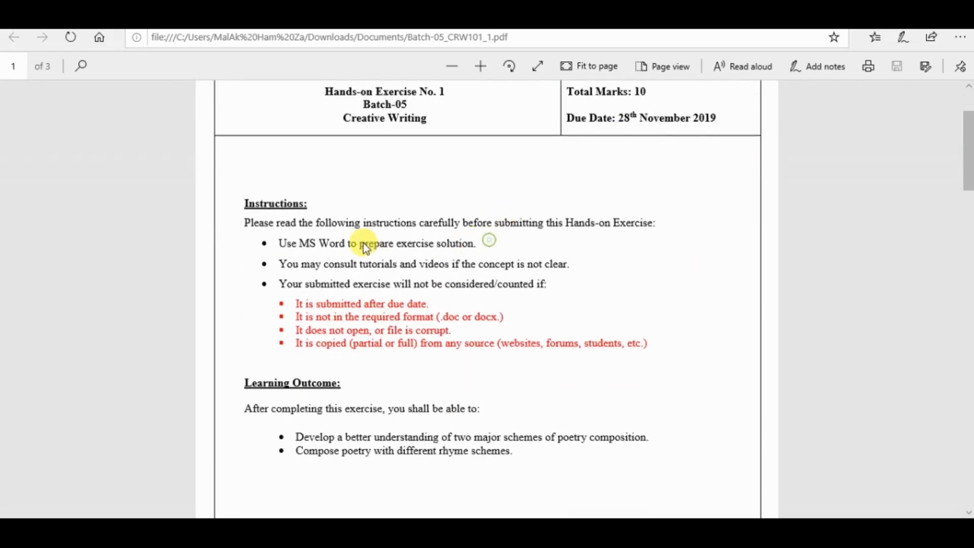
pyautogui.moveTo(277, 242); pyautogui.dragTo(483, 238)
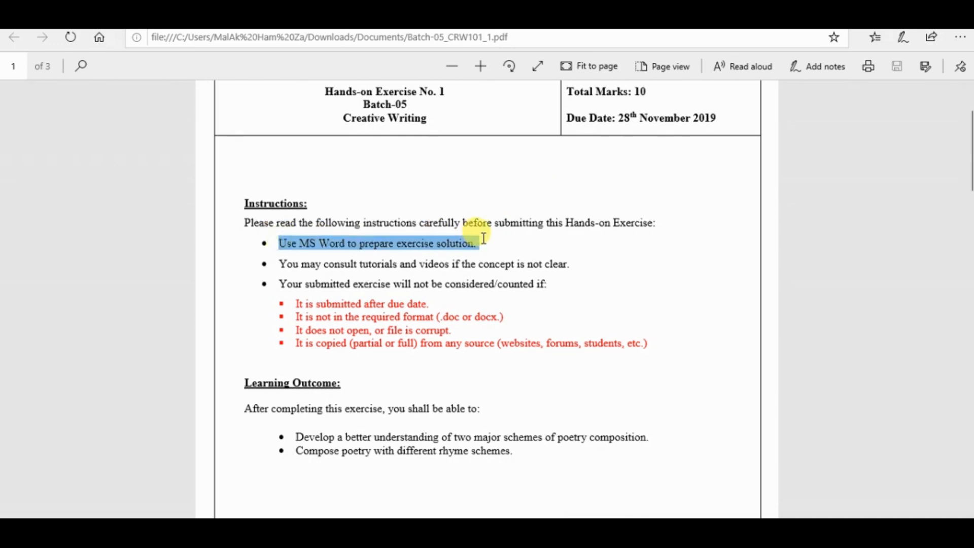
pyautogui.click(768, 226)
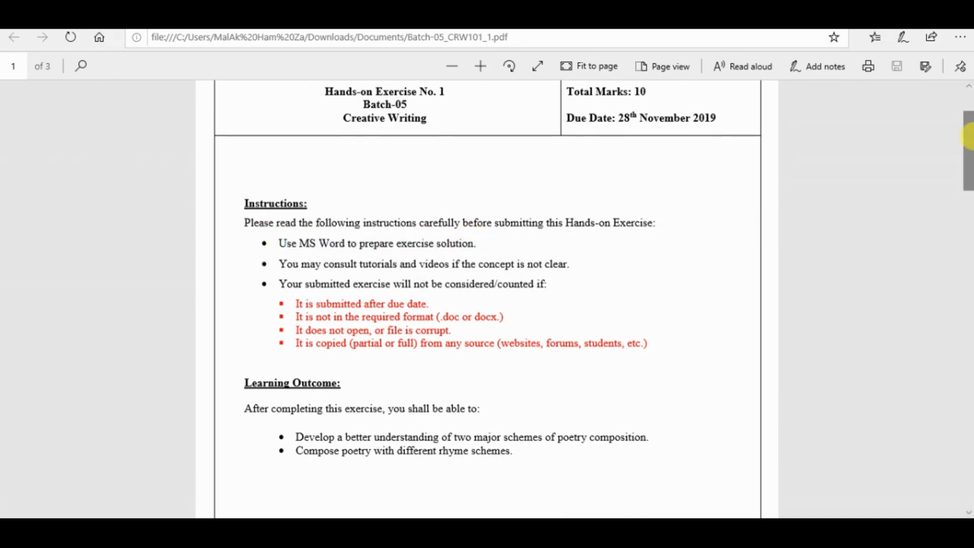
pyautogui.moveTo(968, 136); pyautogui.dragTo(969, 146)
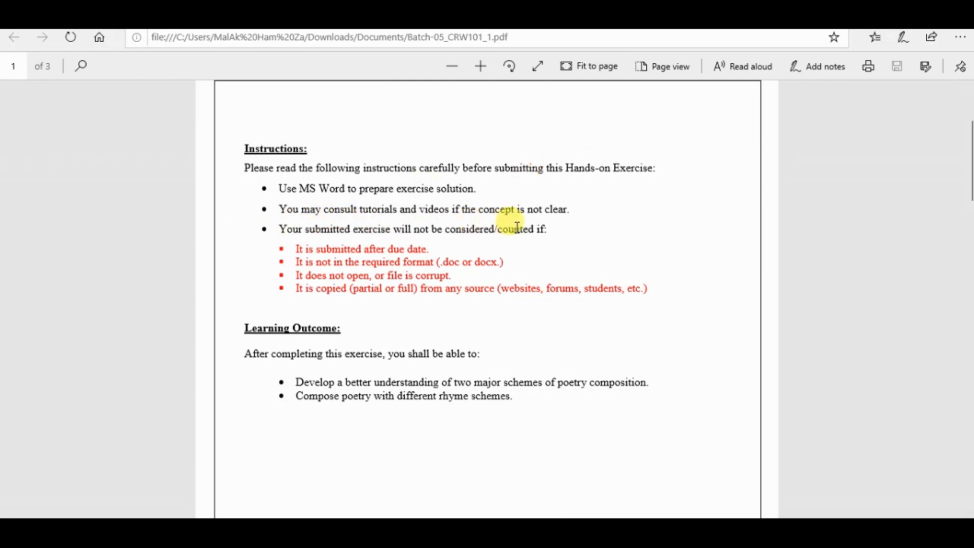
pyautogui.scroll(-3, 968, 185)
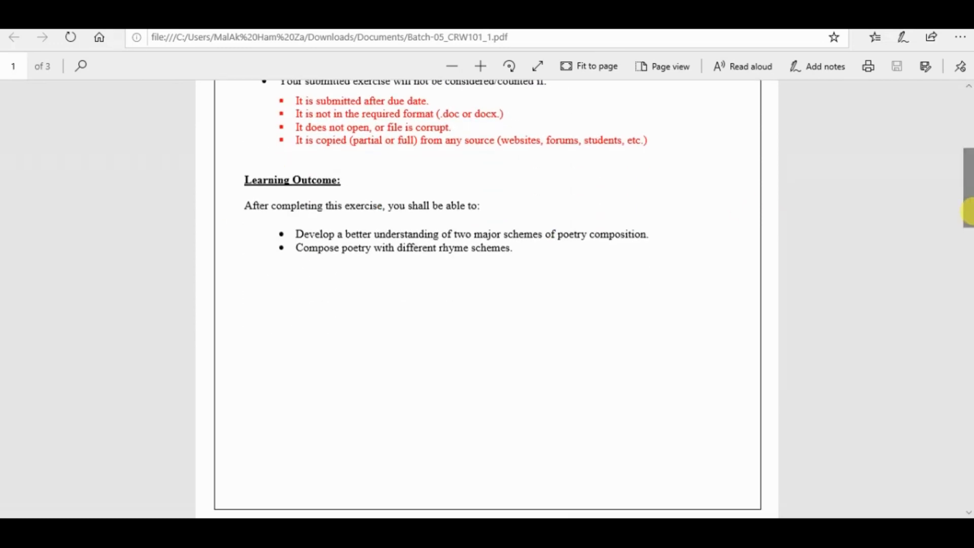
pyautogui.moveTo(247, 205); pyautogui.dragTo(464, 213)
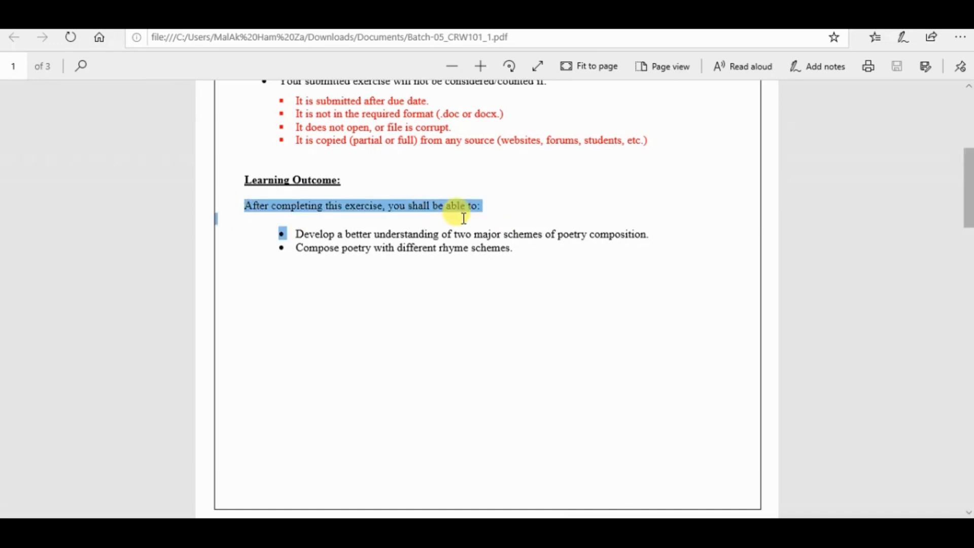
pyautogui.click(464, 213)
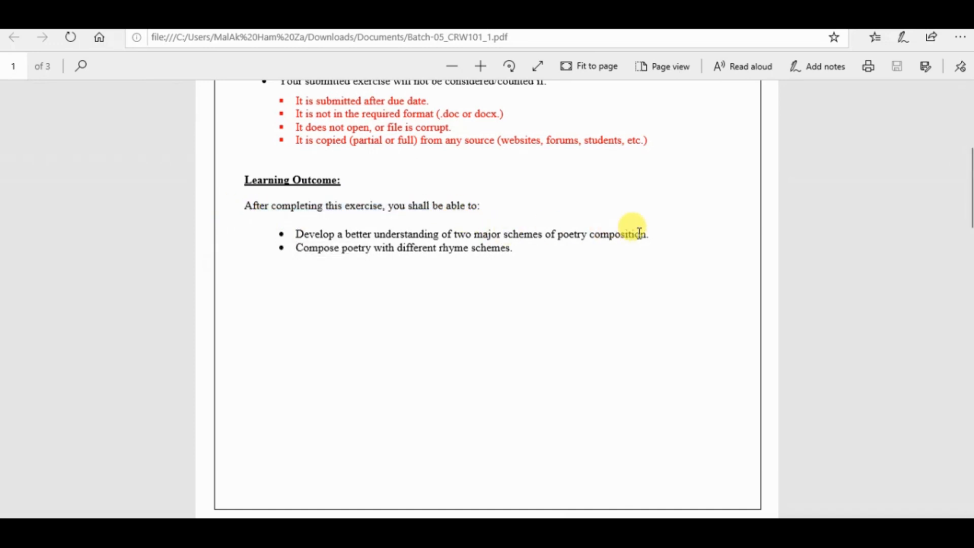
# Highlight the first learning outcome bullet in yellow and the second one in green
pyautogui.moveTo(650, 234); pyautogui.dragTo(304, 233)
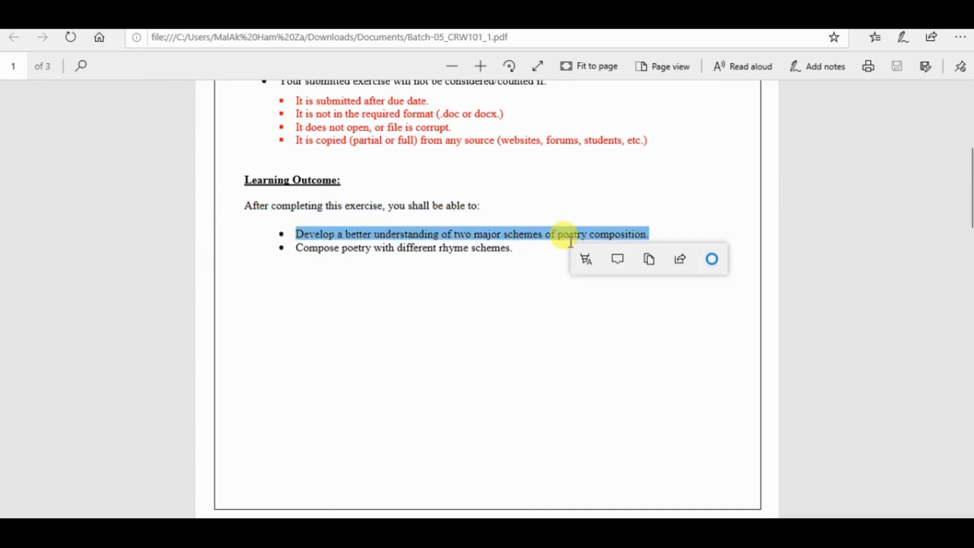
pyautogui.click(586, 259)
pyautogui.click(587, 293)
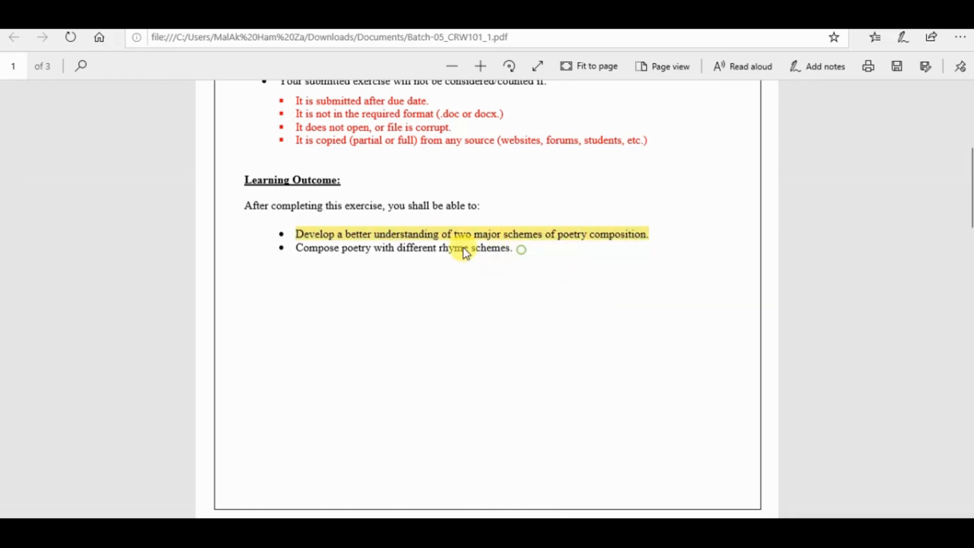
pyautogui.moveTo(299, 246); pyautogui.dragTo(514, 249)
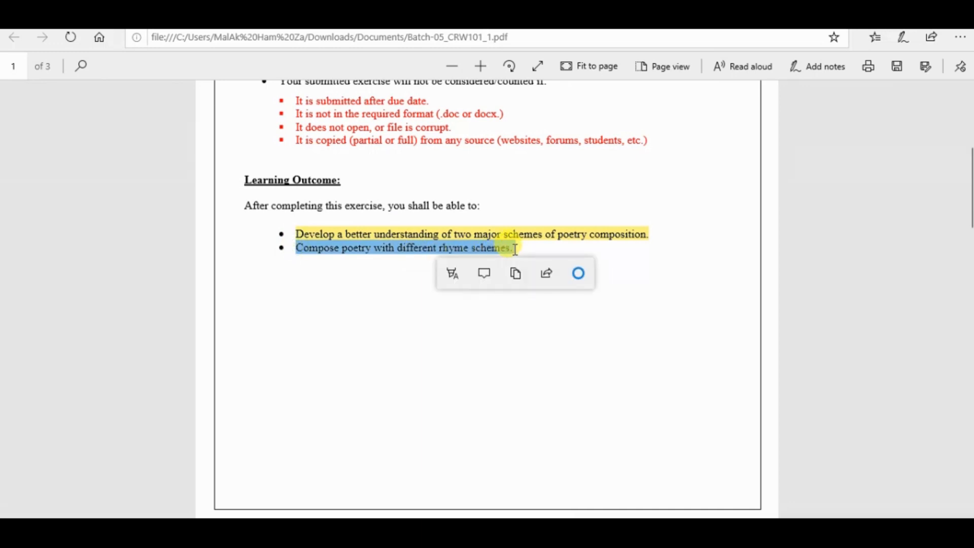
pyautogui.click(462, 274)
pyautogui.click(457, 337)
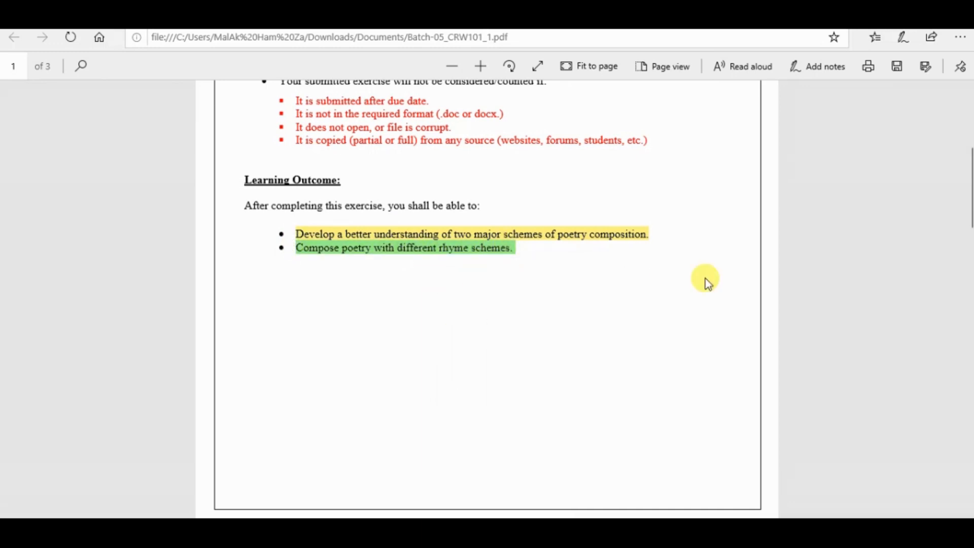
# Copy "ABAB rhyme scheme" from the example heading on page 2, search Google for it in a new Chrome tab and view an image result
pyautogui.moveTo(969, 195); pyautogui.dragTo(969, 278)
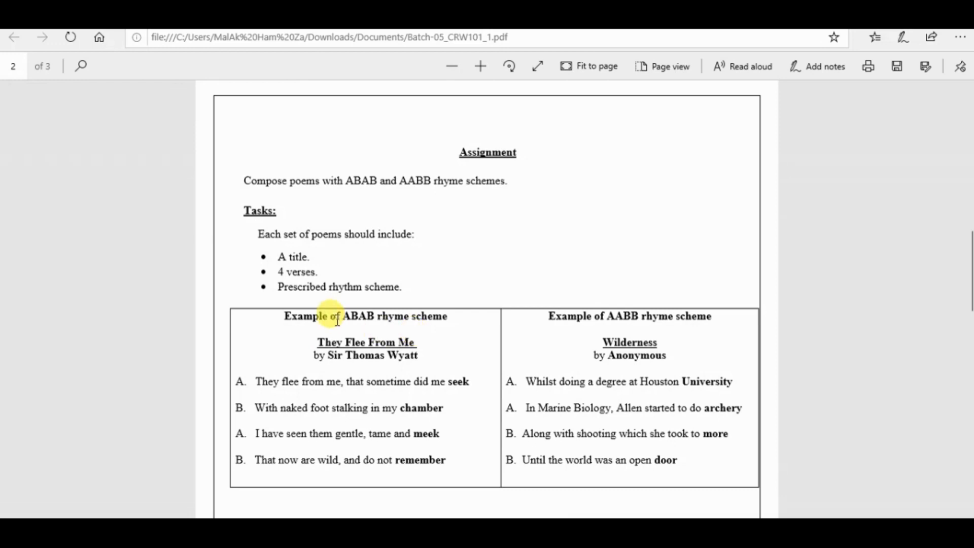
pyautogui.moveTo(344, 317); pyautogui.dragTo(437, 318)
pyautogui.click(450, 341)
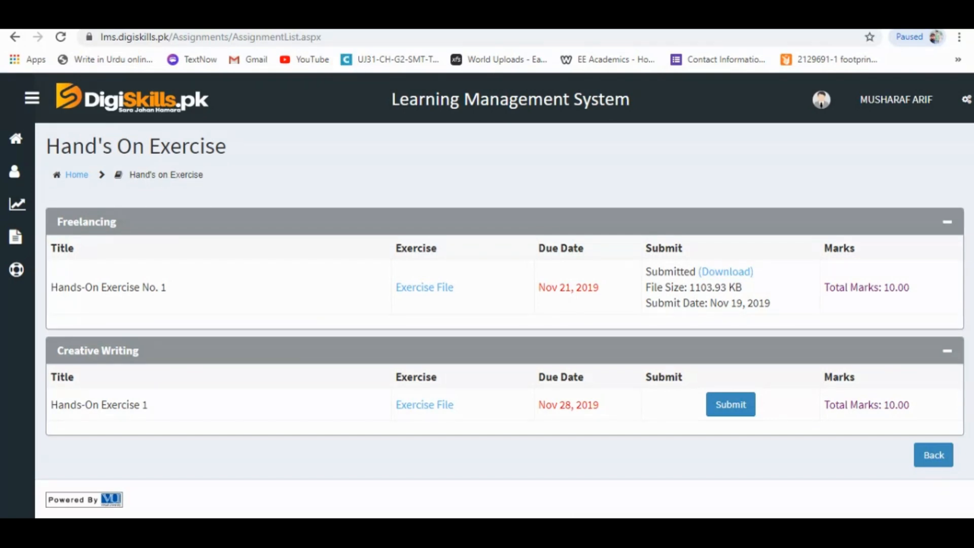
pyautogui.hotkey('ctrl', 't')
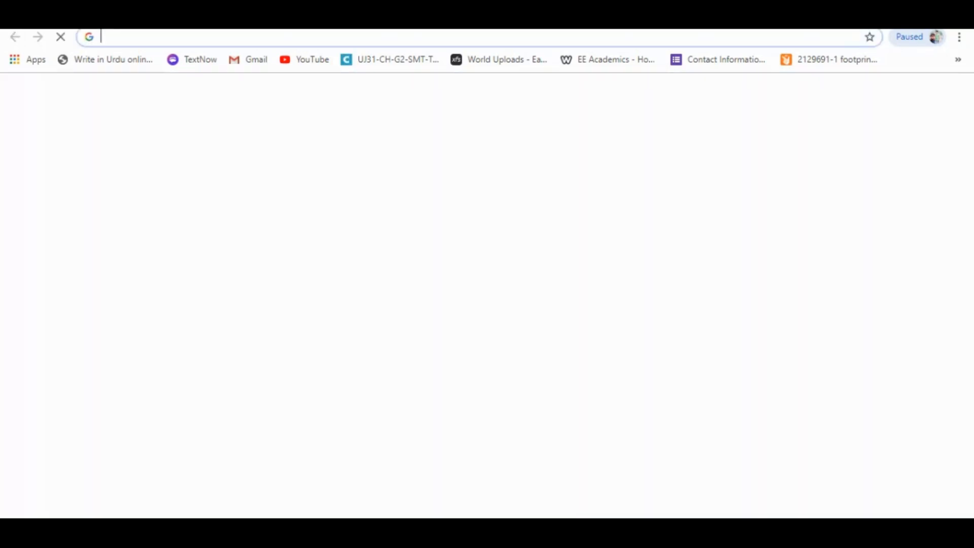
pyautogui.hotkey('ctrl', 'v')
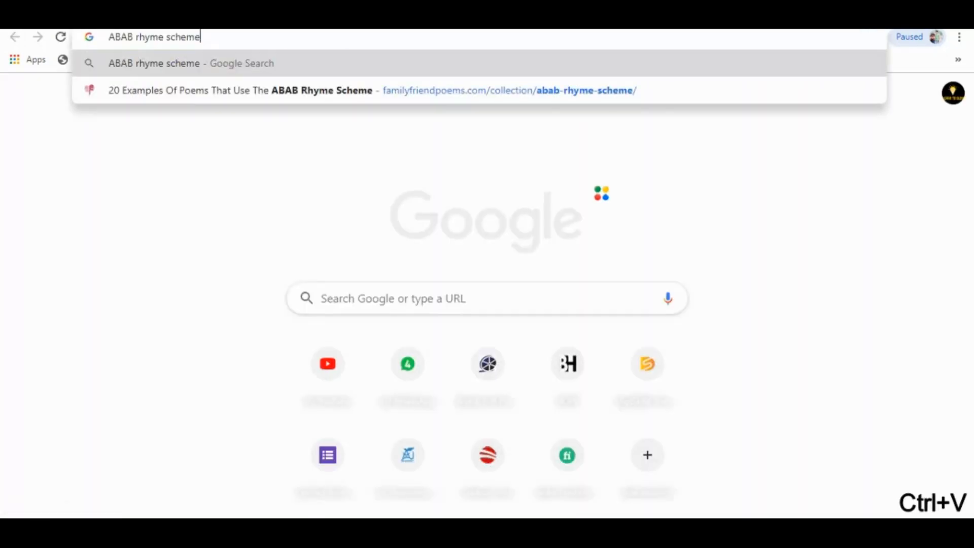
pyautogui.press('Return')
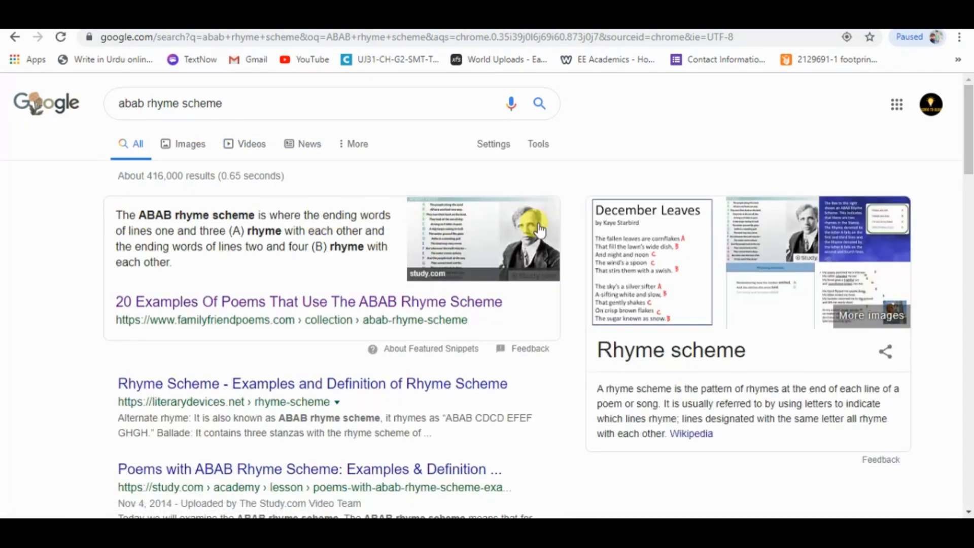
pyautogui.click(202, 151)
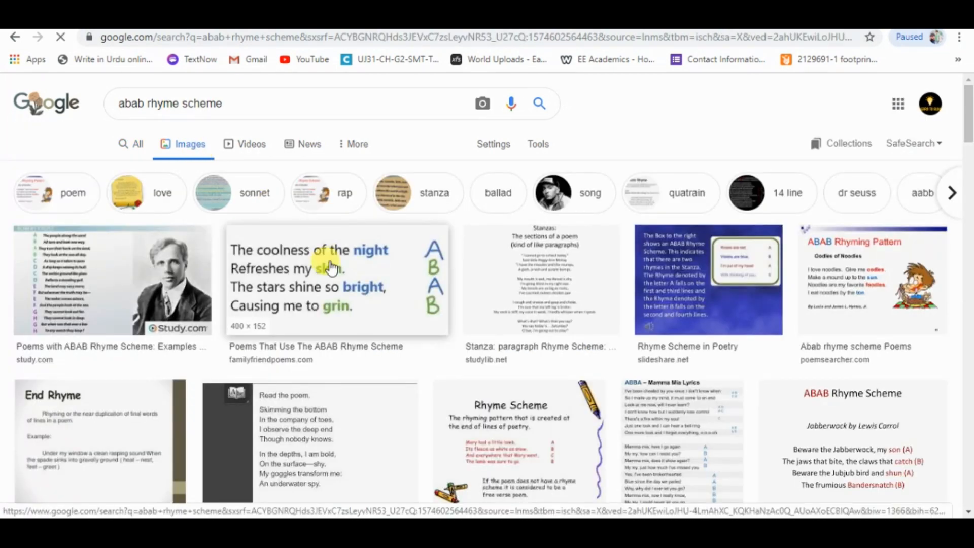
pyautogui.click(331, 264)
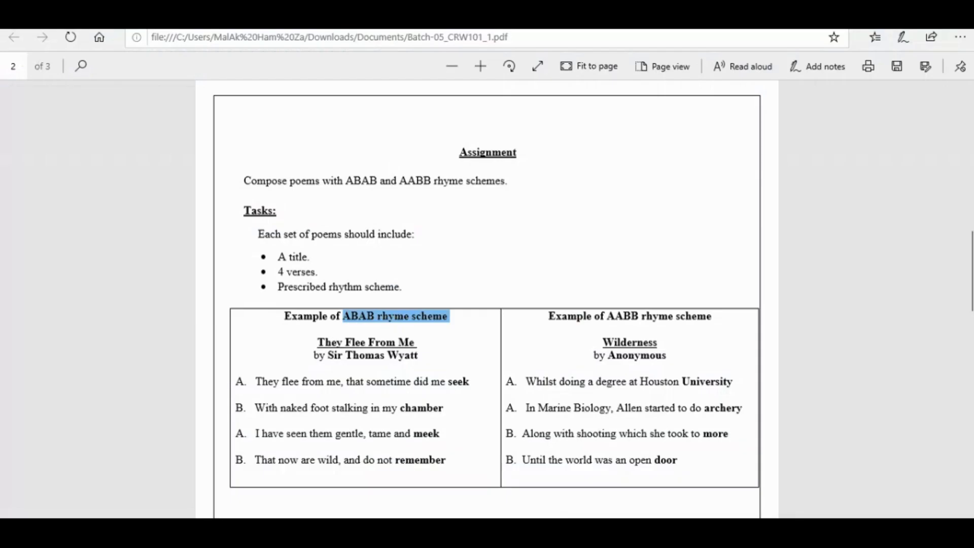
# Back in the exercise PDF, highlight the rhyming words "University" and "archery" of the AABB example poem in yellow
pyautogui.click(453, 327)
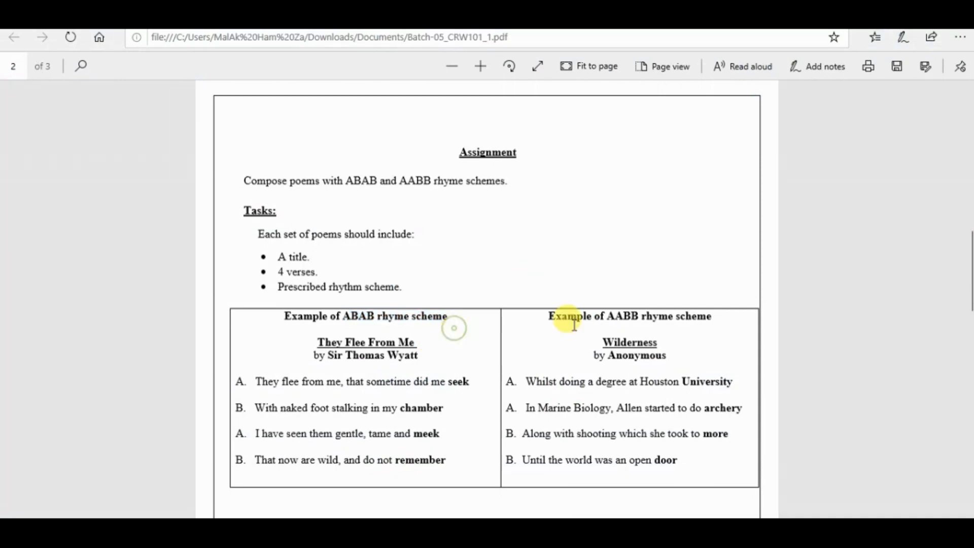
pyautogui.click(541, 316)
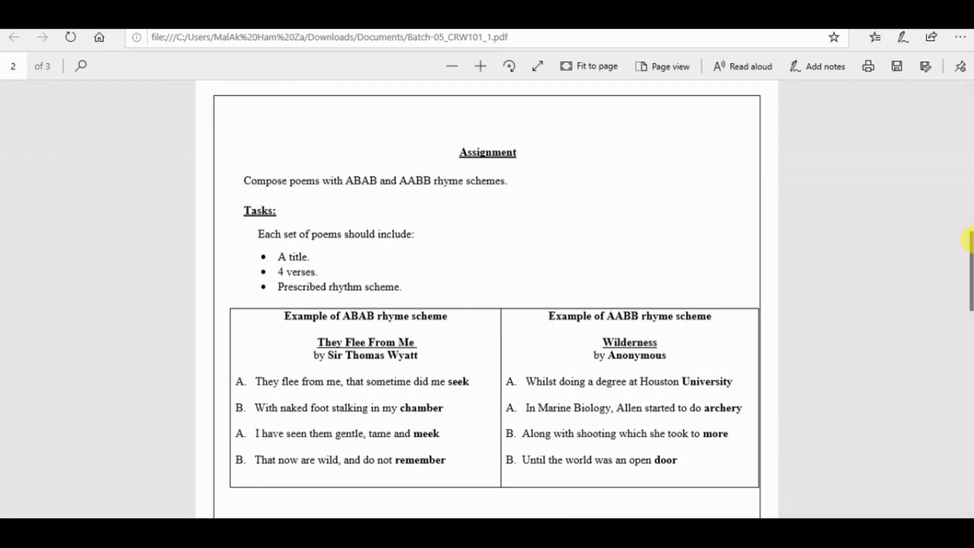
pyautogui.moveTo(966, 238); pyautogui.dragTo(956, 257)
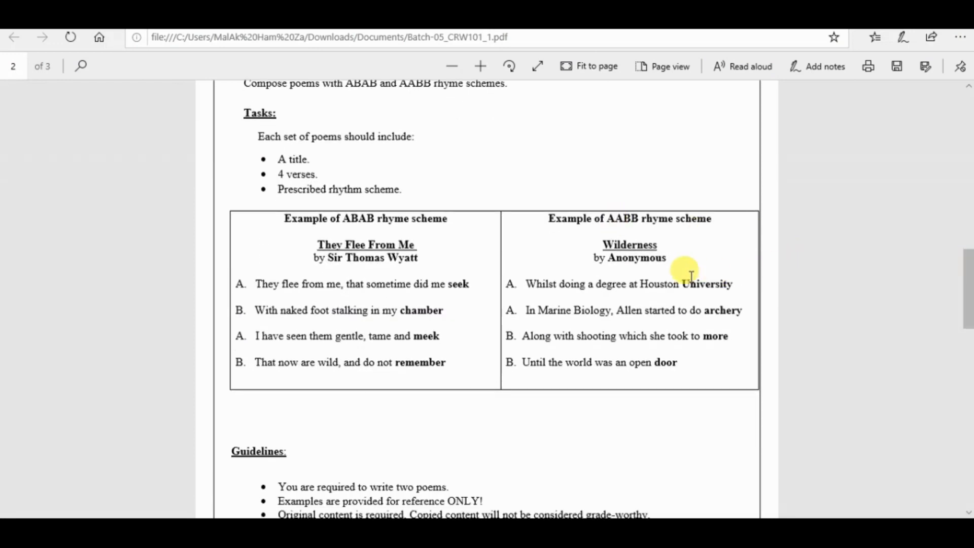
pyautogui.moveTo(684, 281); pyautogui.dragTo(735, 282)
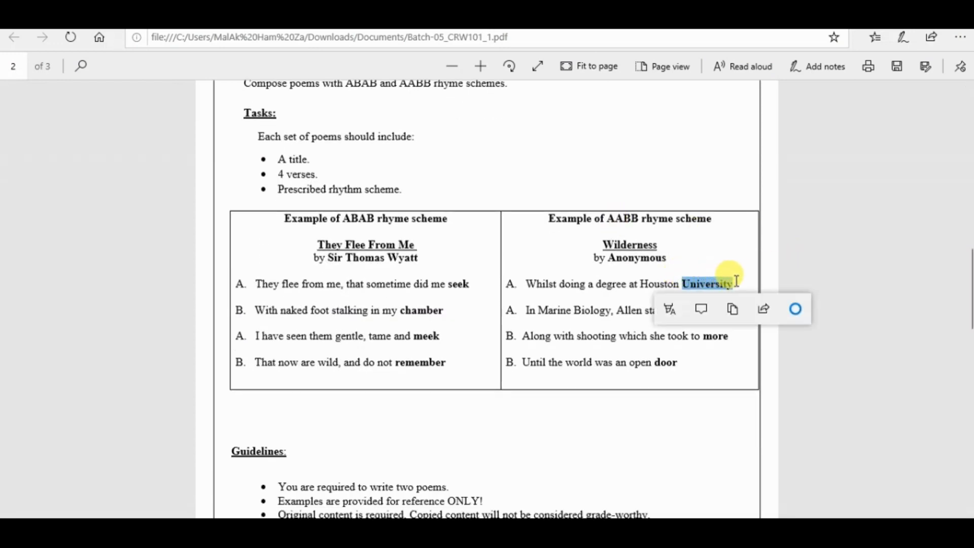
pyautogui.click(673, 313)
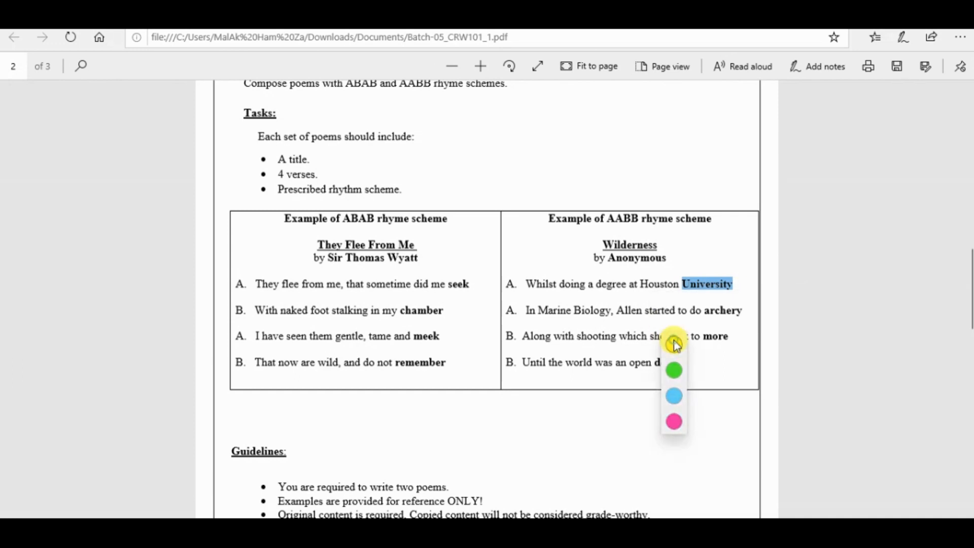
pyautogui.click(674, 341)
pyautogui.moveTo(745, 314); pyautogui.dragTo(702, 312)
pyautogui.click(642, 284)
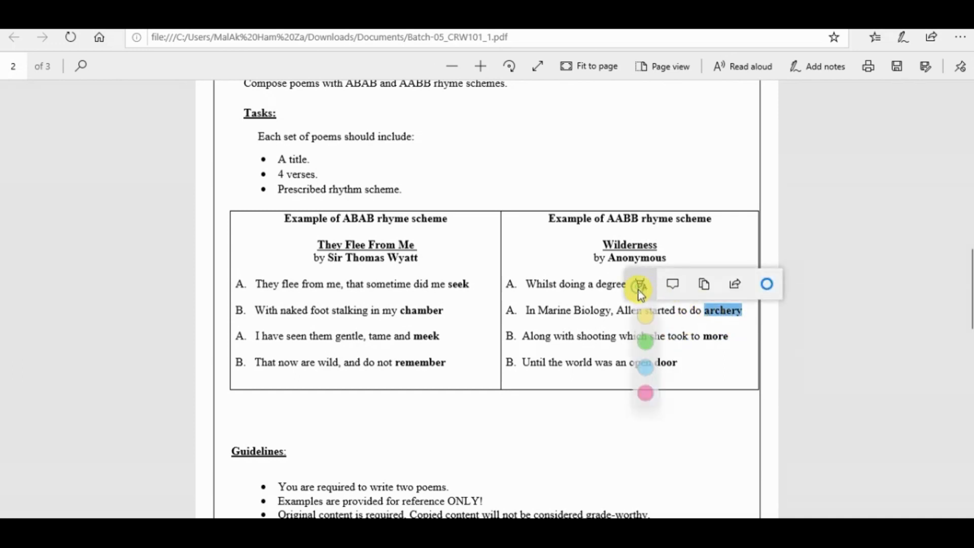
pyautogui.click(645, 319)
pyautogui.moveTo(729, 336)
pyautogui.mouseDown()
pyautogui.moveTo(709, 340)
pyautogui.moveTo(730, 334)
pyautogui.mouseUp()
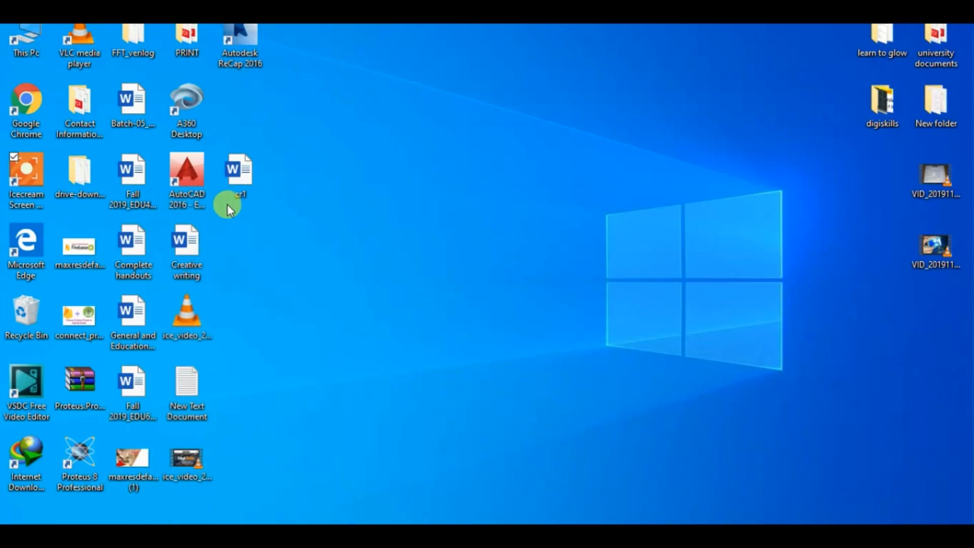
# Open the Word document located beside the AutoCAD 2016 shortcut on the desktop
pyautogui.doubleClick(242, 175)
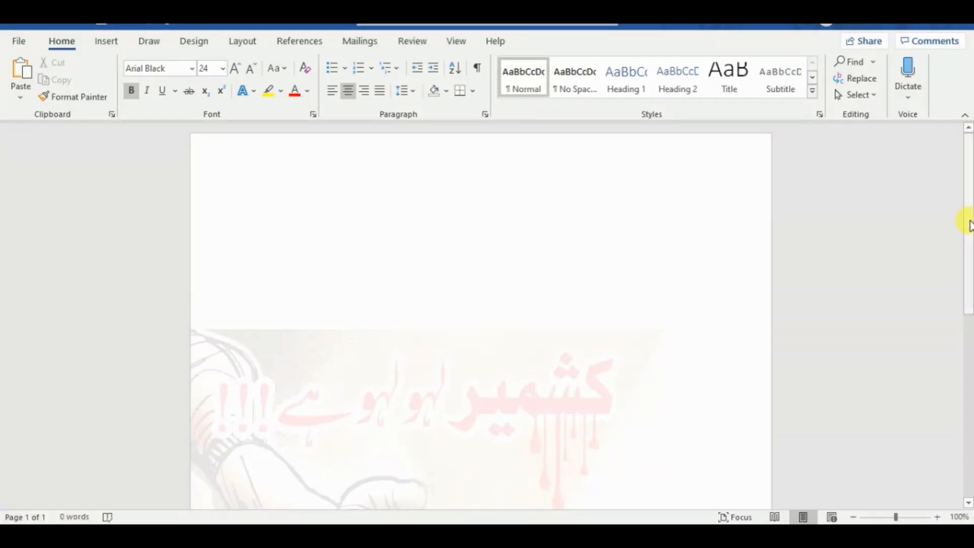
pyautogui.write('So')
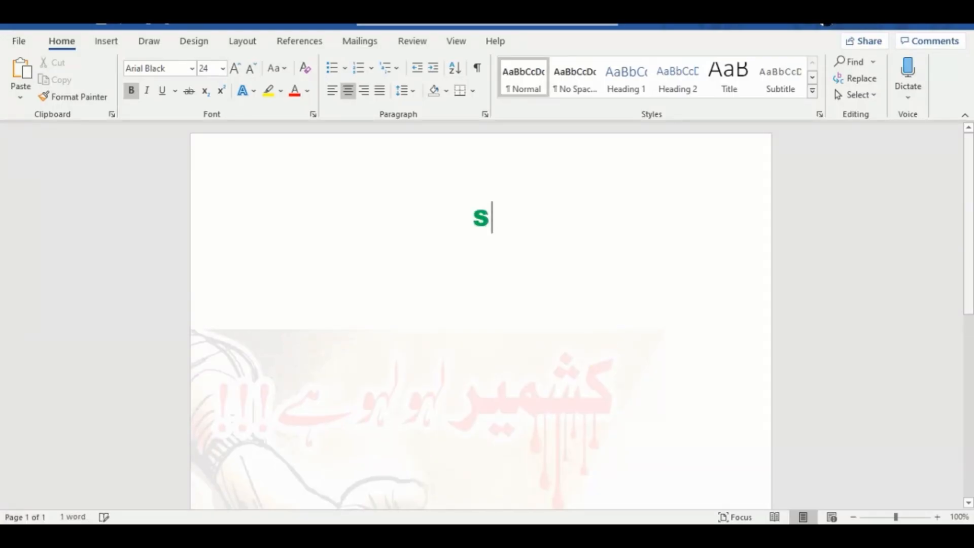
pyautogui.write('I will write')
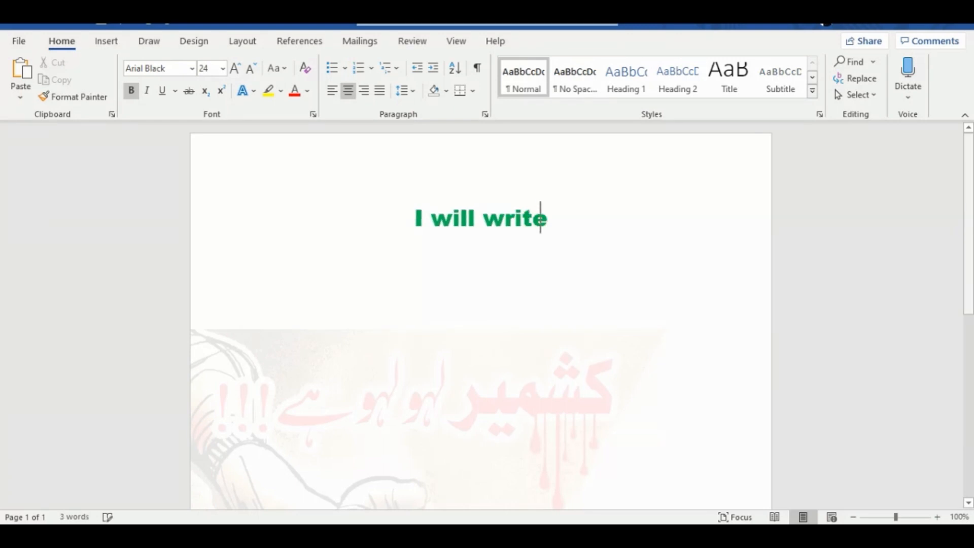
pyautogui.write(' about Kashmir')
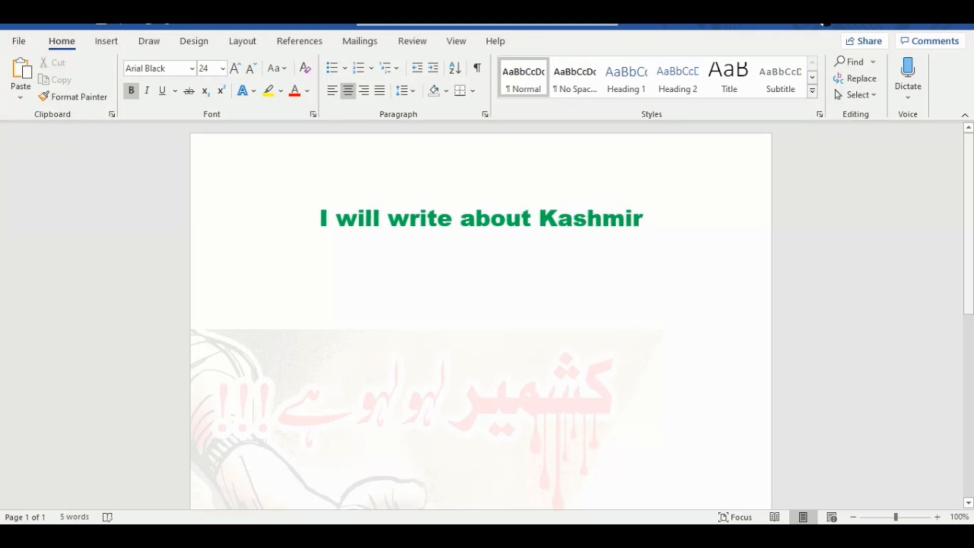
pyautogui.hotkey('ctrl', 'a')
pyautogui.press('Delete')
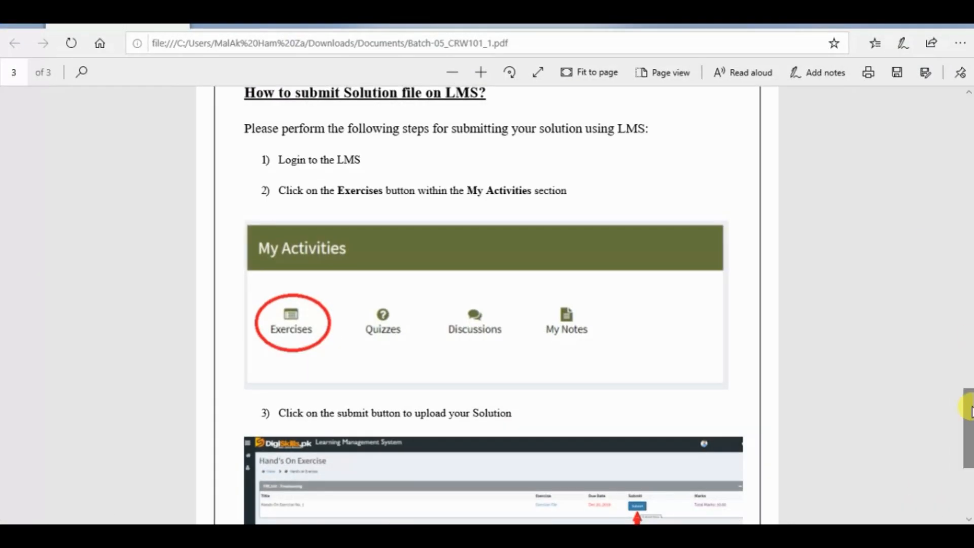
# Copy the "Hands-on Exercise No. 1 Batch-05 Creative Writing" title from the exercise PDF's first page and paste it into the Word document
pyautogui.scroll(-5, 586, 307)
pyautogui.moveTo(969, 257); pyautogui.dragTo(969, 134)
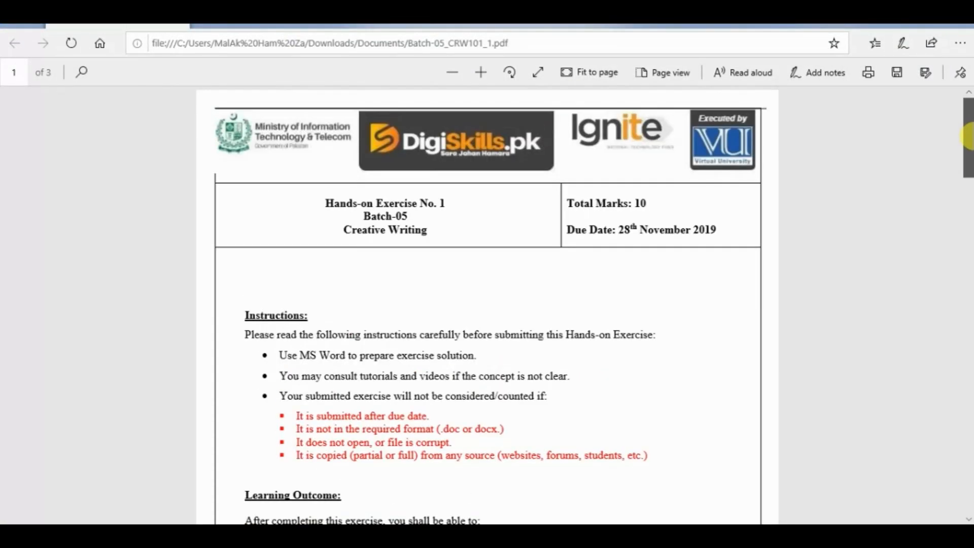
pyautogui.moveTo(431, 232); pyautogui.dragTo(326, 196)
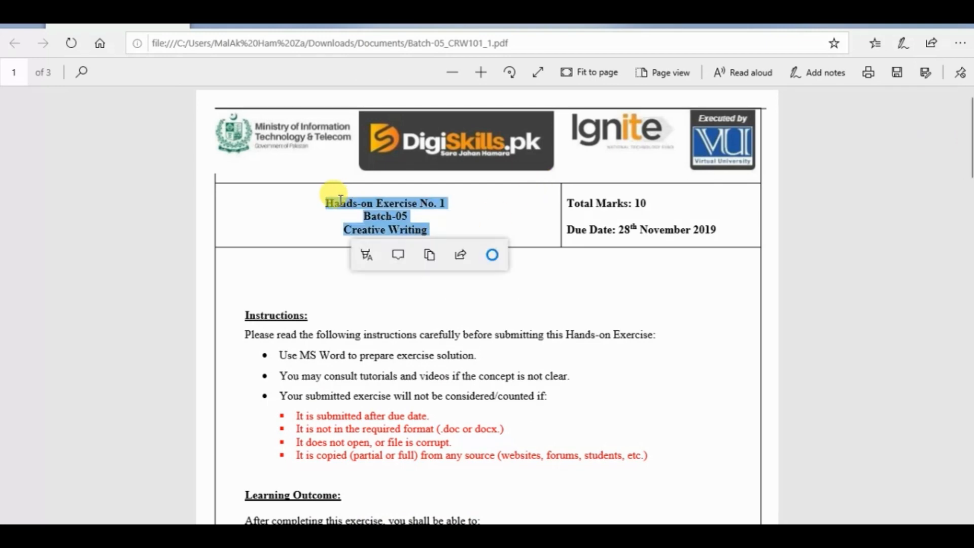
pyautogui.hotkey('ctrl', 'c')
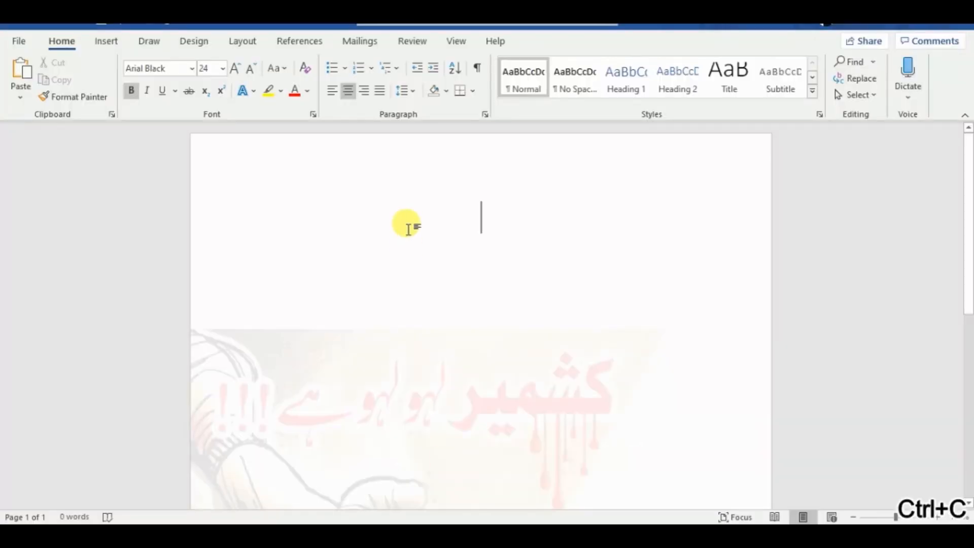
pyautogui.hotkey('ctrl', 'v')
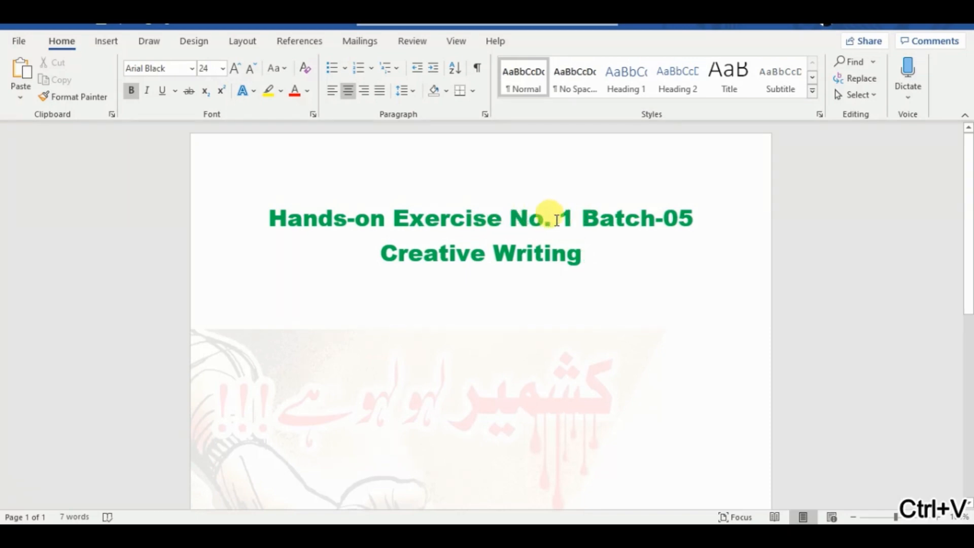
# Break the pasted title into three lines: "Hands-on Exercise No. 1", "Batch-05" and "Creative Writing"
pyautogui.click(572, 219)
pyautogui.press('Return')
pyautogui.click(436, 261)
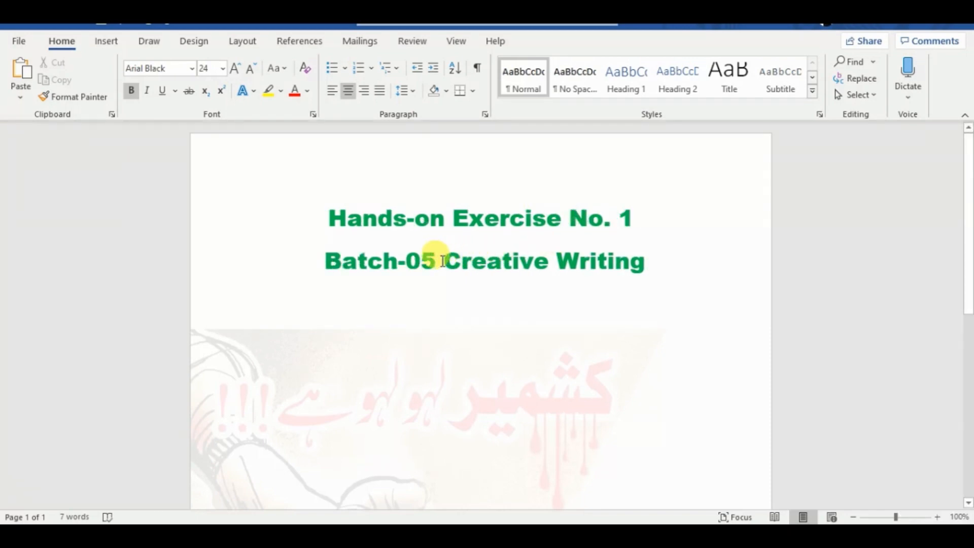
pyautogui.press('Return')
# Format the three title lines in black with a font size of 18
pyautogui.moveTo(587, 303); pyautogui.dragTo(326, 213)
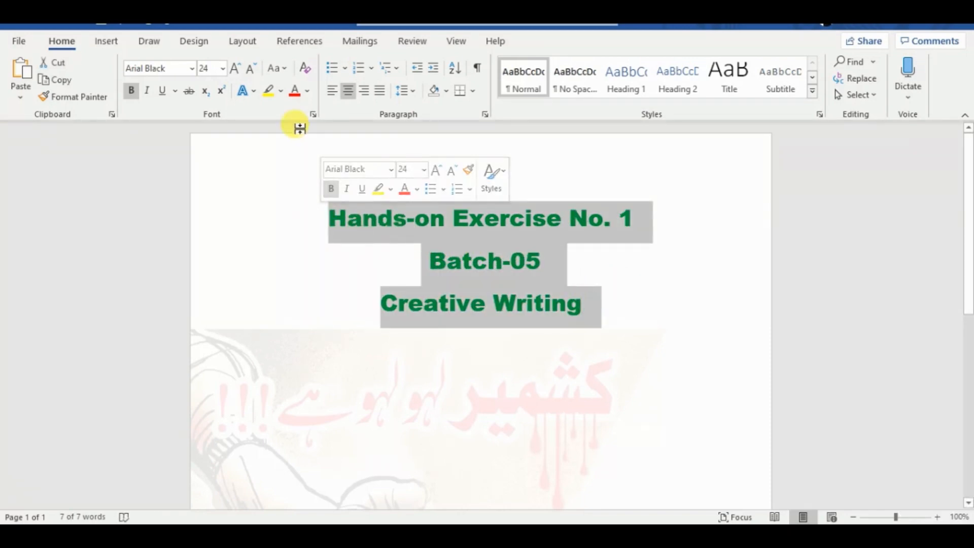
pyautogui.click(307, 90)
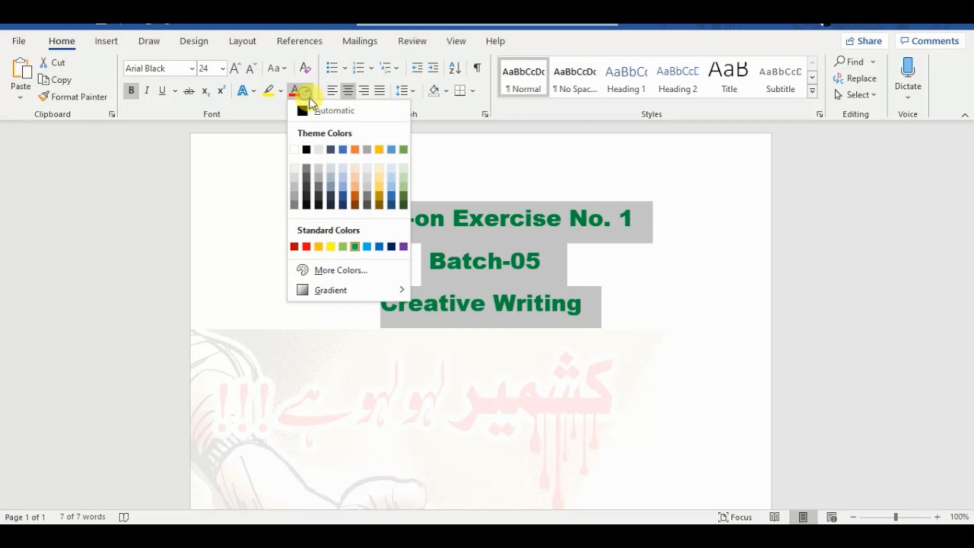
pyautogui.click(306, 149)
pyautogui.click(222, 71)
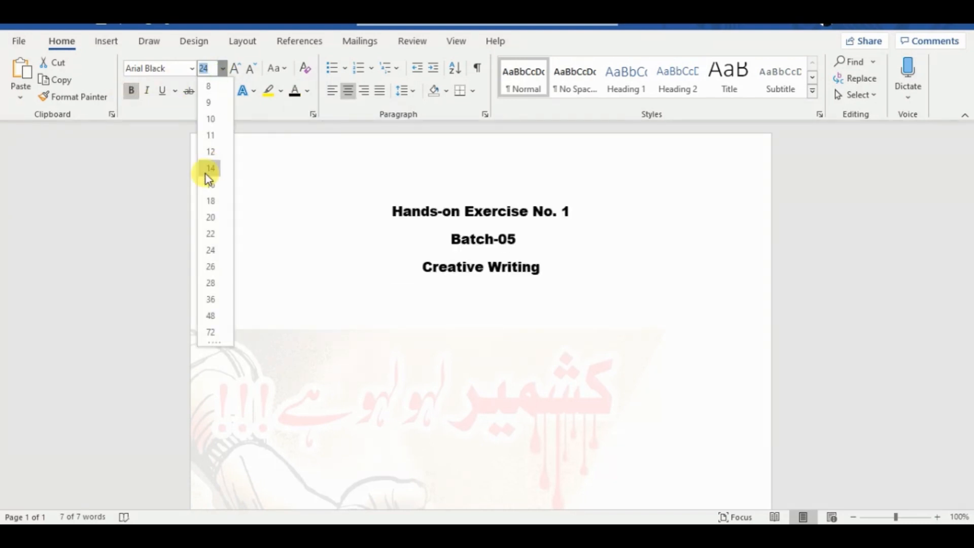
pyautogui.click(208, 200)
# Add a left-aligned "Poem Title" heading without a colon, leaving an empty line below "Creative Writing"
pyautogui.click(593, 296)
pyautogui.press('Return')
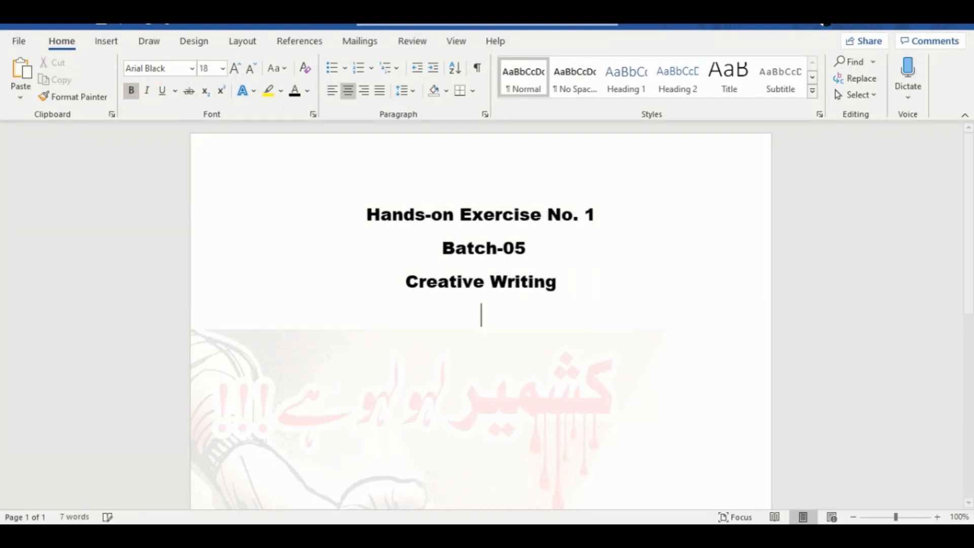
pyautogui.hotkey('ctrl', 'l')
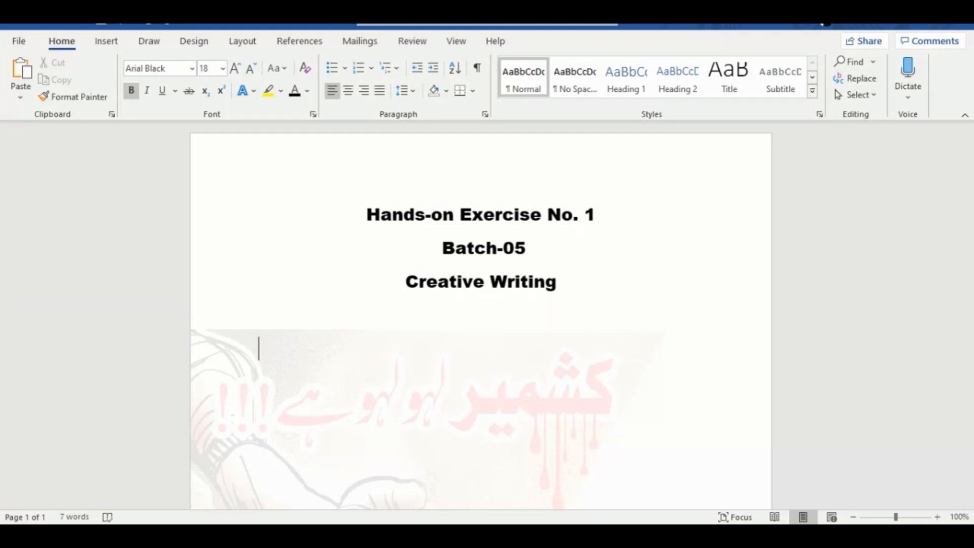
pyautogui.write('Title')
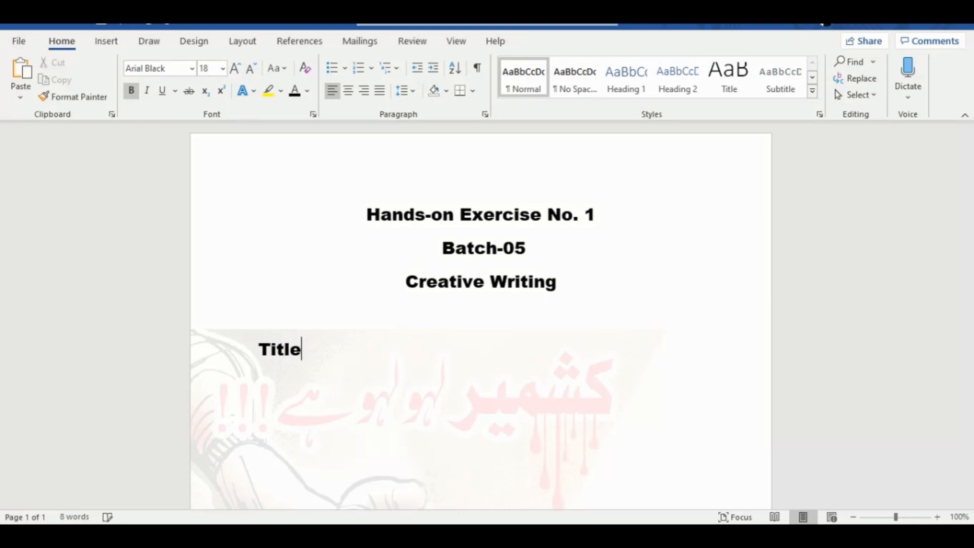
pyautogui.press('Home')
pyautogui.write('Poem')
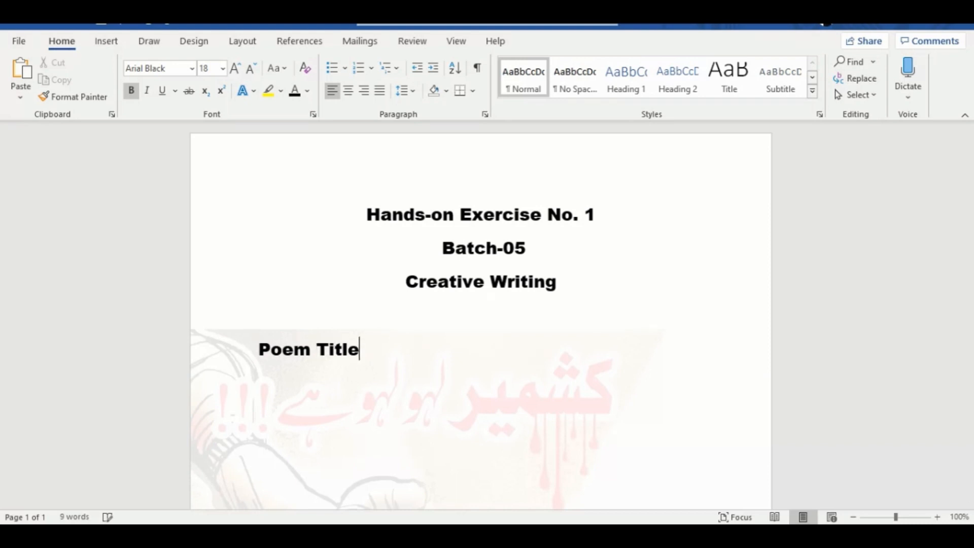
pyautogui.write(':')
pyautogui.press('Return')
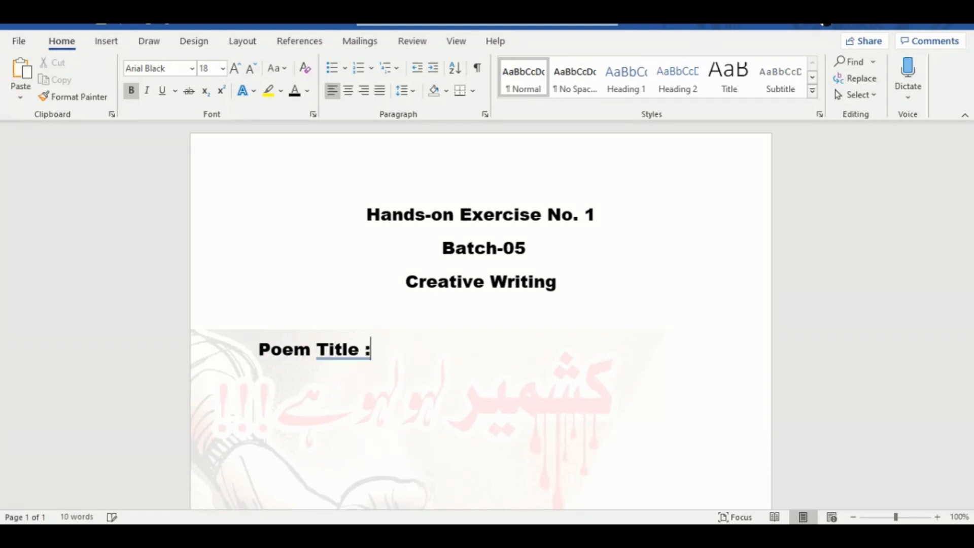
pyautogui.press('BackSpace')
pyautogui.press('BackSpace')
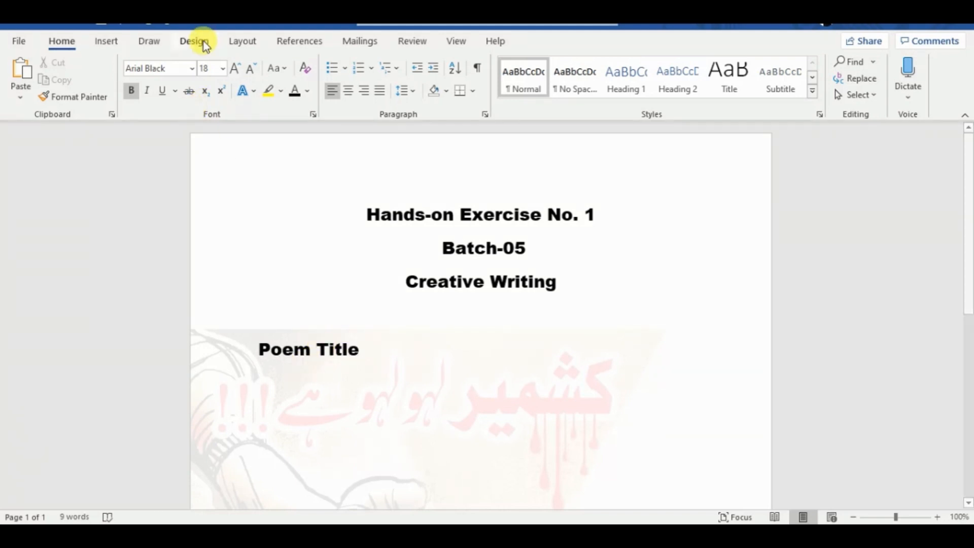
# Write "Kashmir is bleeding" in standard green on the line below the "Poem Title" heading
pyautogui.click(308, 91)
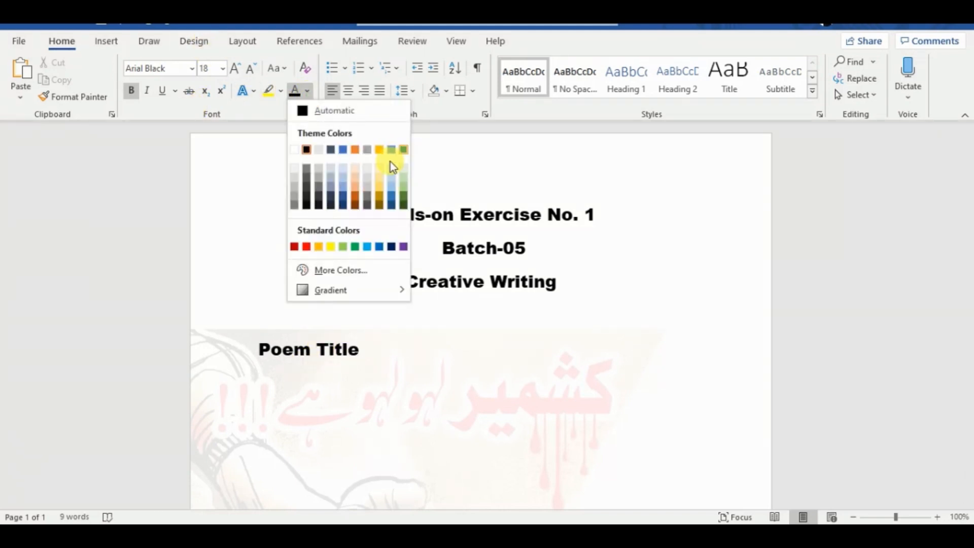
pyautogui.click(356, 247)
pyautogui.write('Kasmir is bleeding')
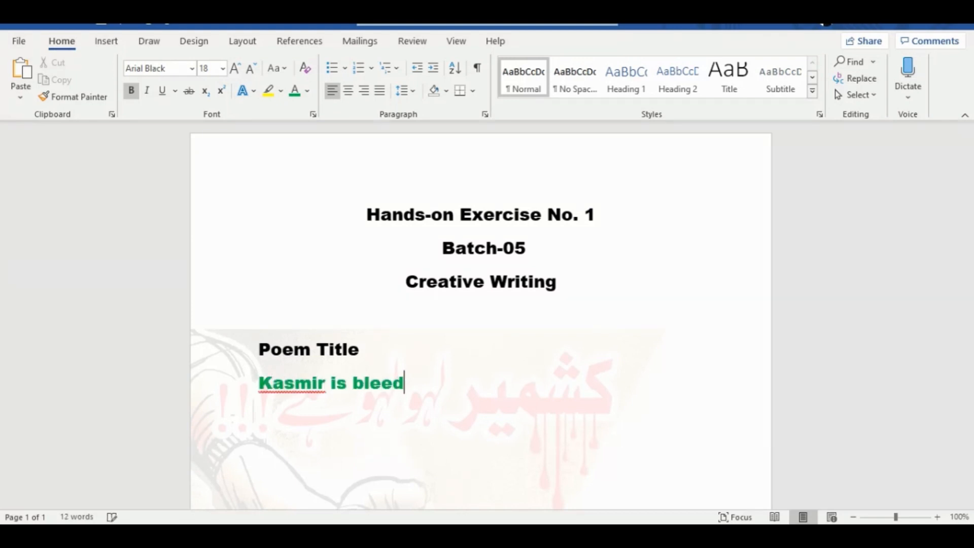
pyautogui.click(296, 381)
pyautogui.write('h')
# Left-align the three exercise title lines and set their font size to 12
pyautogui.moveTo(556, 282); pyautogui.dragTo(366, 215)
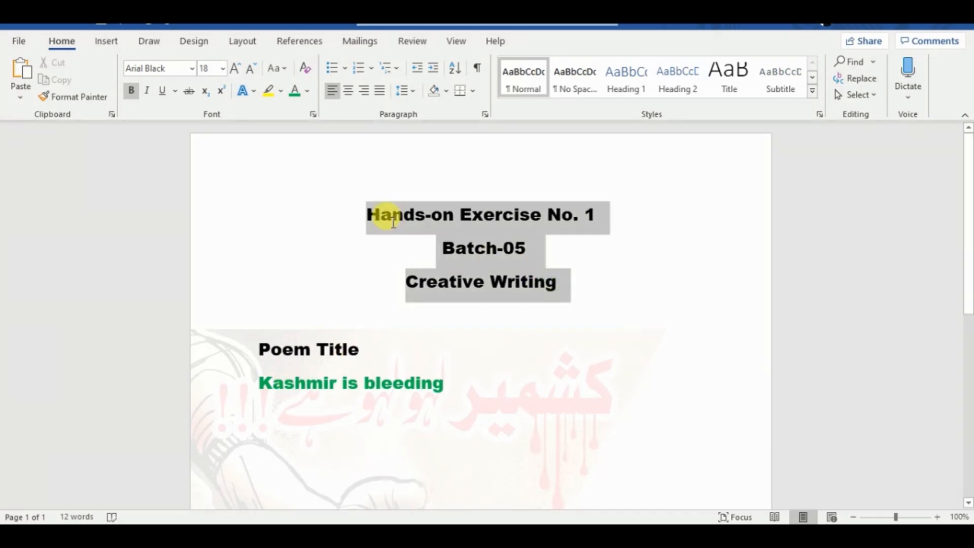
pyautogui.click(332, 91)
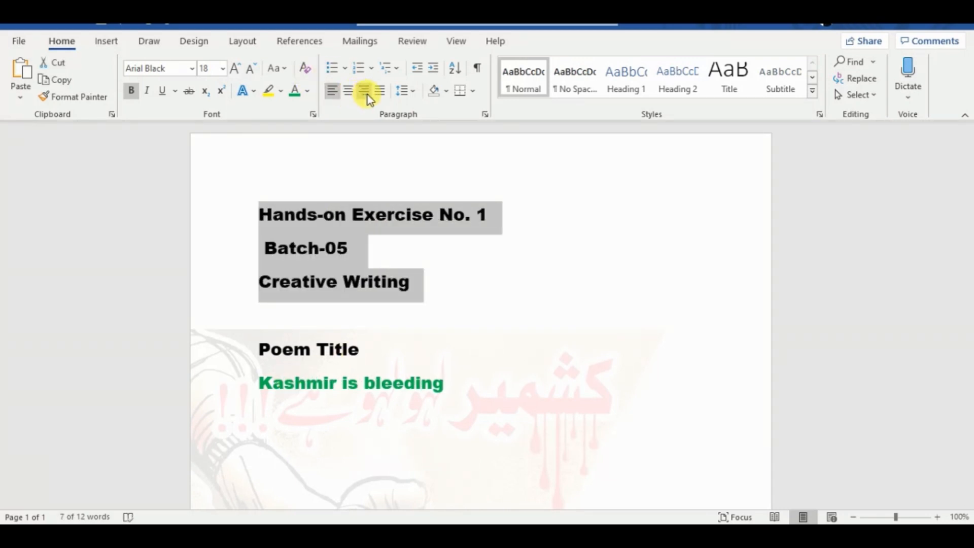
pyautogui.click(222, 68)
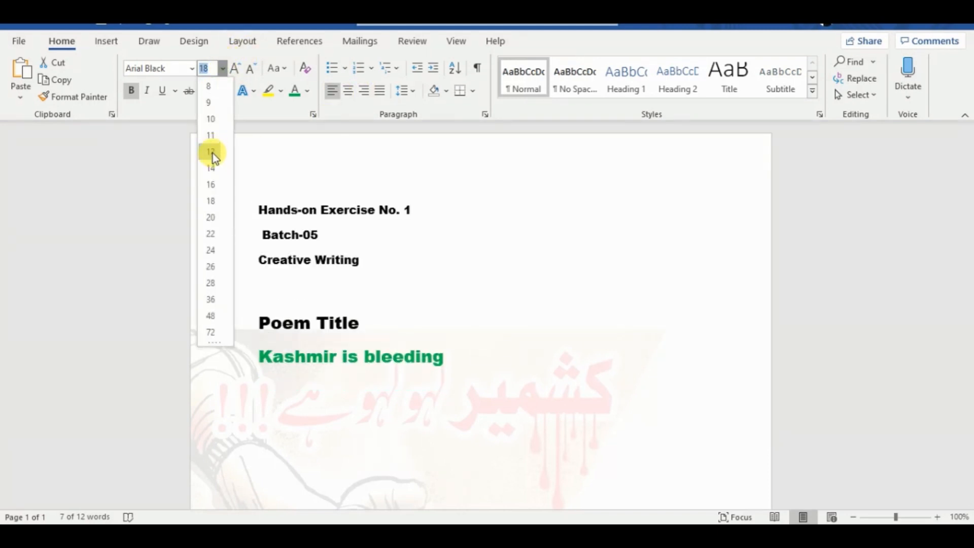
pyautogui.click(212, 153)
# Center the green "Kashmir is bleeding" line
pyautogui.moveTo(254, 317); pyautogui.dragTo(363, 333)
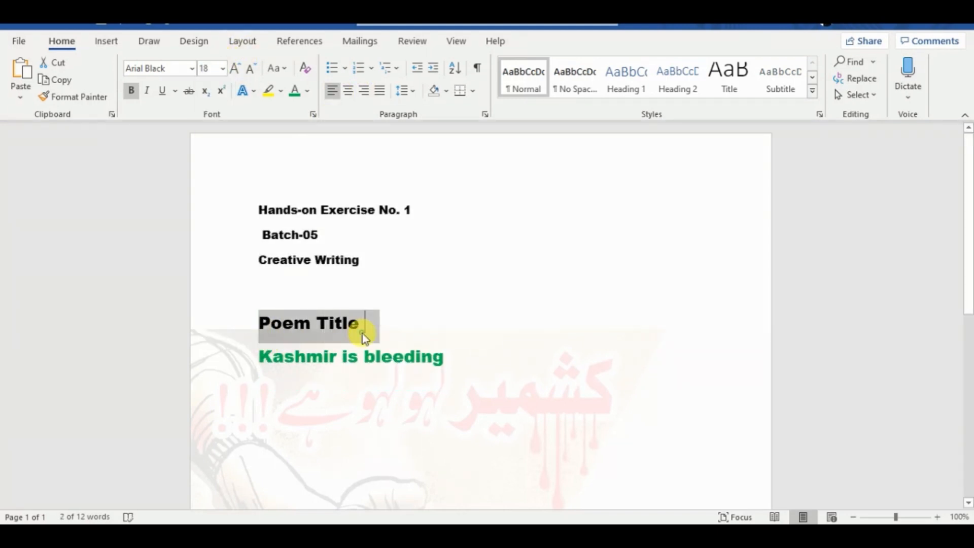
pyautogui.click(363, 333)
pyautogui.moveTo(250, 352); pyautogui.dragTo(469, 357)
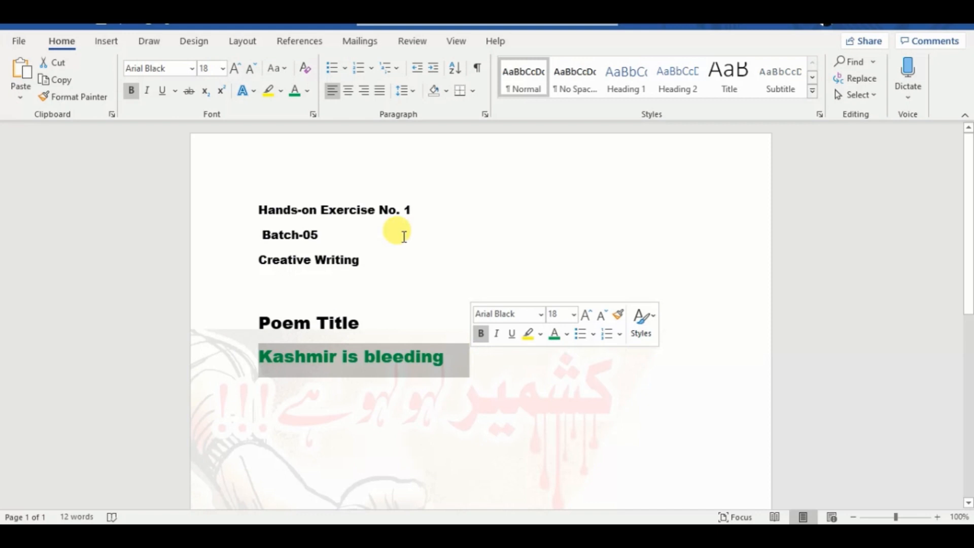
pyautogui.click(355, 90)
pyautogui.click(413, 321)
pyautogui.click(615, 367)
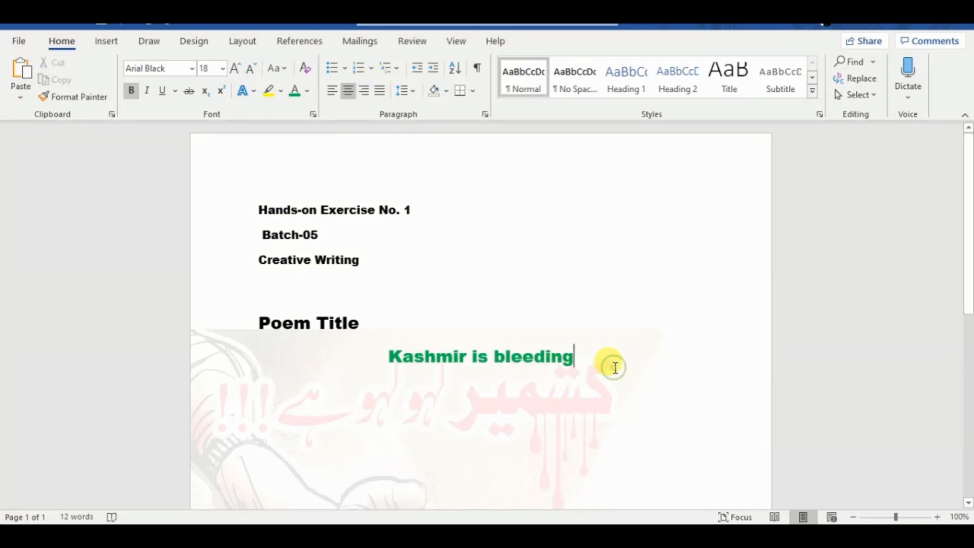
# Write "Blood dipping from veins and arterie" on a new line below "Kashmir is bleeding"
pyautogui.press('Return')
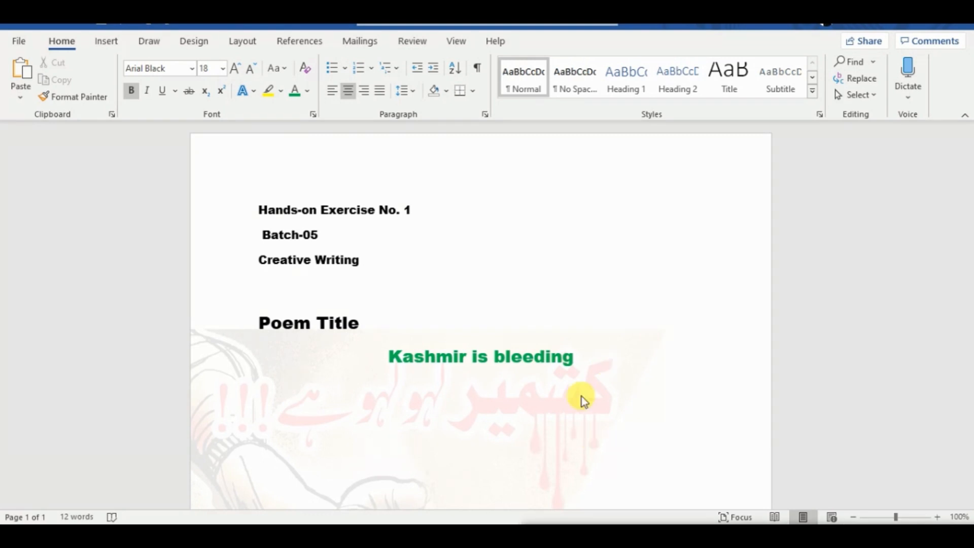
pyautogui.write('B')
pyautogui.write('lood dipping from veins')
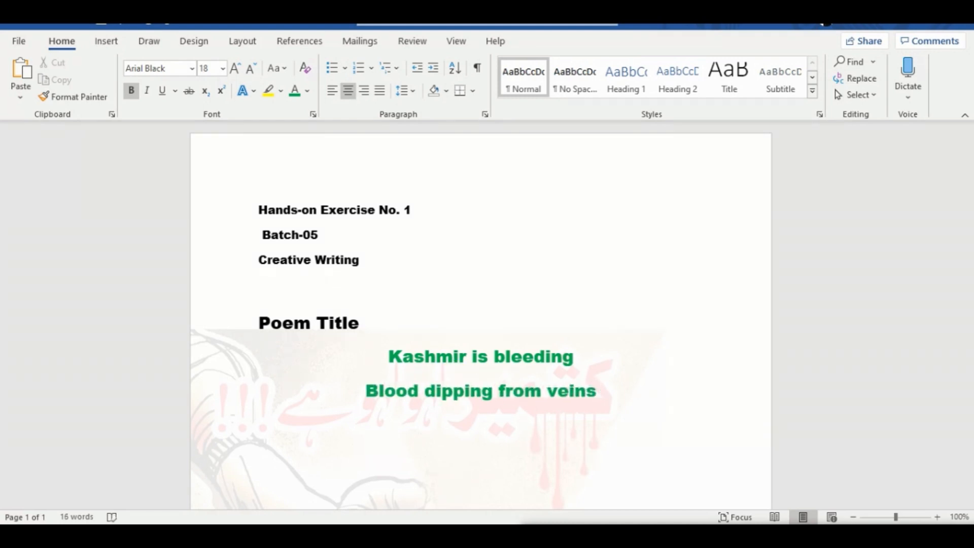
pyautogui.write(' and ar')
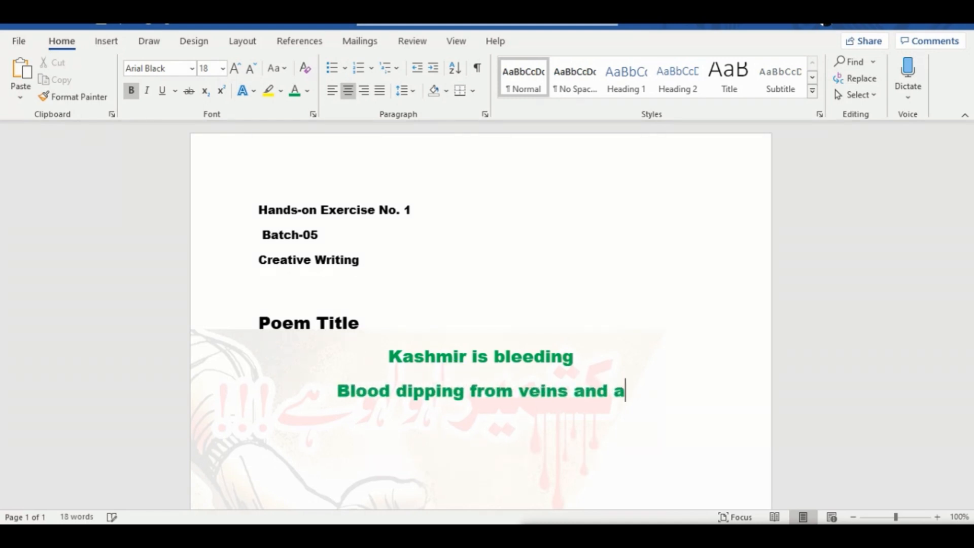
pyautogui.write('terie')
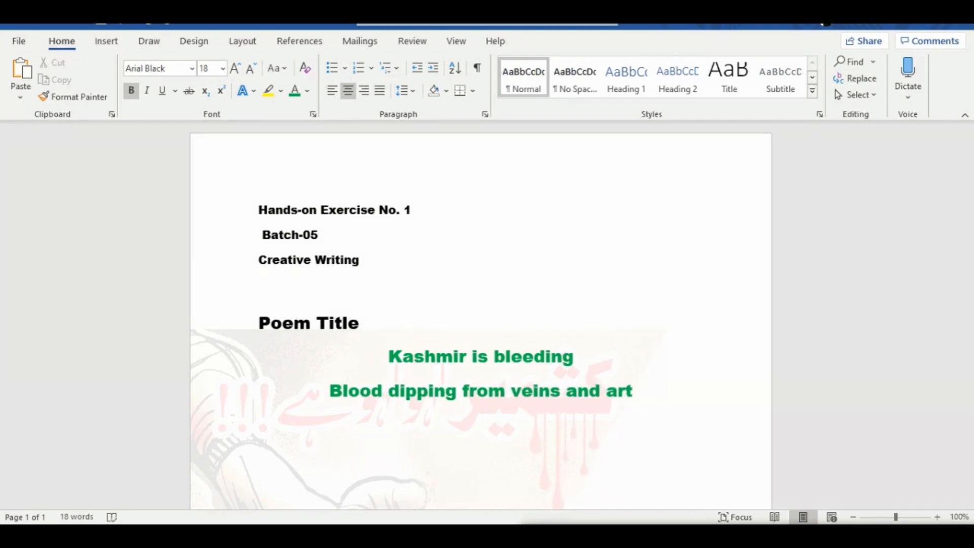